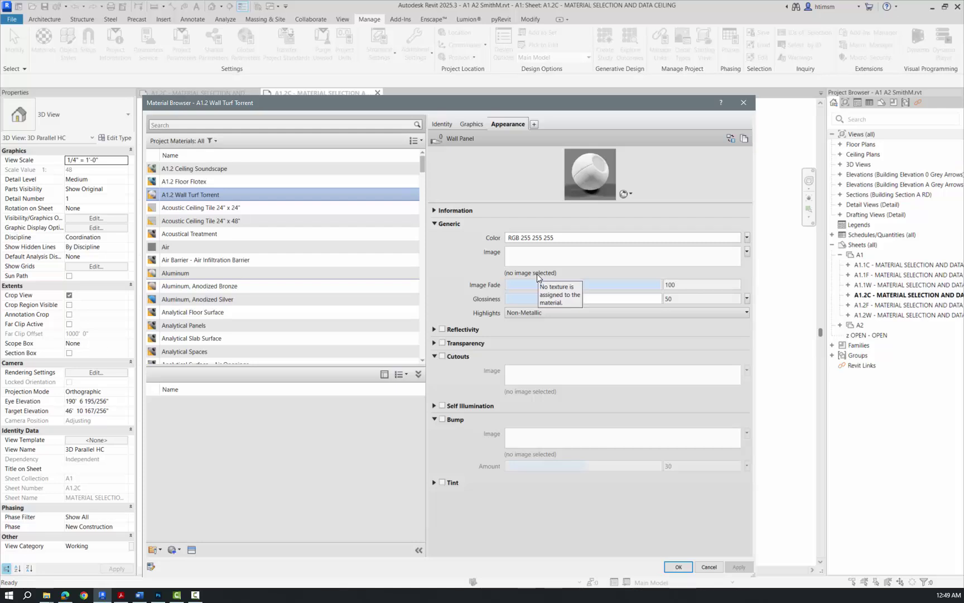
# Assign Wall Turf Torrent Red23.JPG as the generic appearance image of the A1.2 Wall Turf Torrent material and accept the material changes.
pyautogui.click(537, 273)
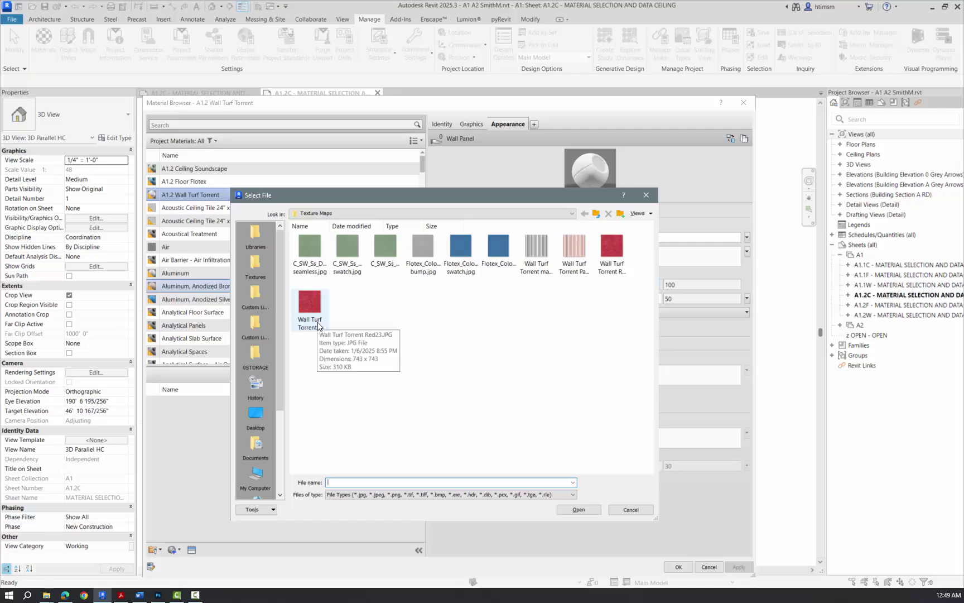
pyautogui.click(311, 305)
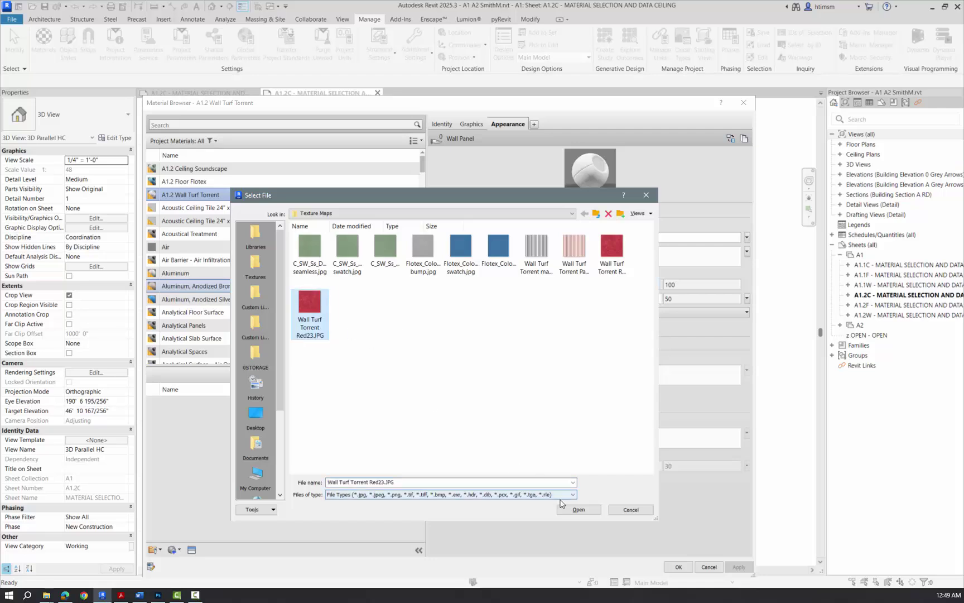
pyautogui.click(586, 510)
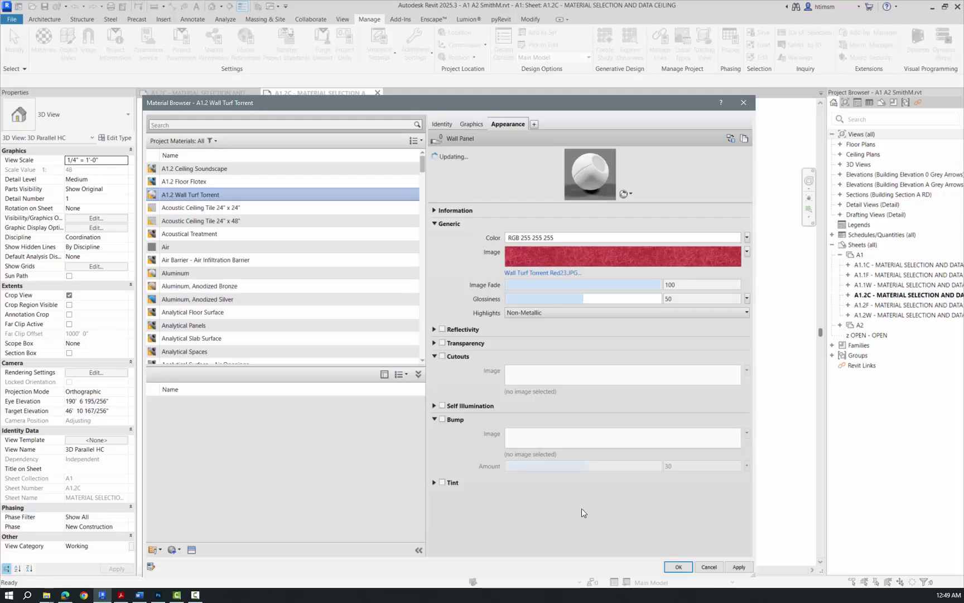
pyautogui.click(475, 125)
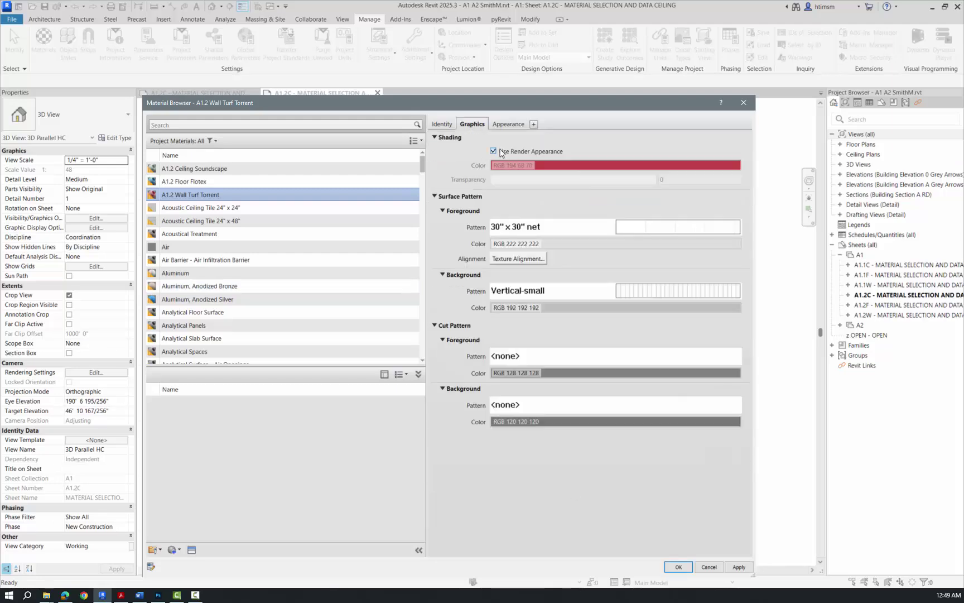
pyautogui.click(679, 566)
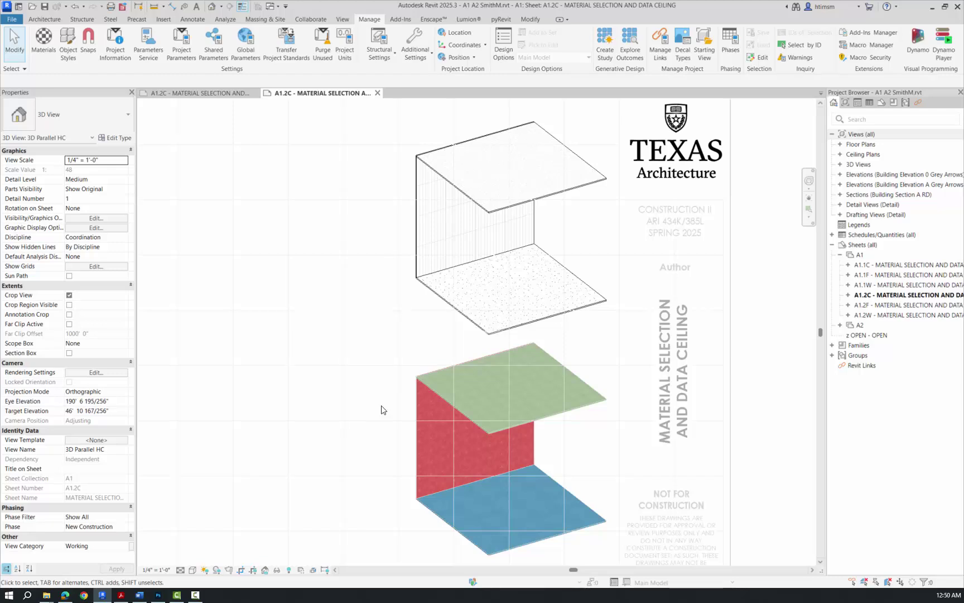
# Reopen the appearance settings of the A1.2 Wall Turf Torrent material and enable Cutouts.
pyautogui.click(43, 42)
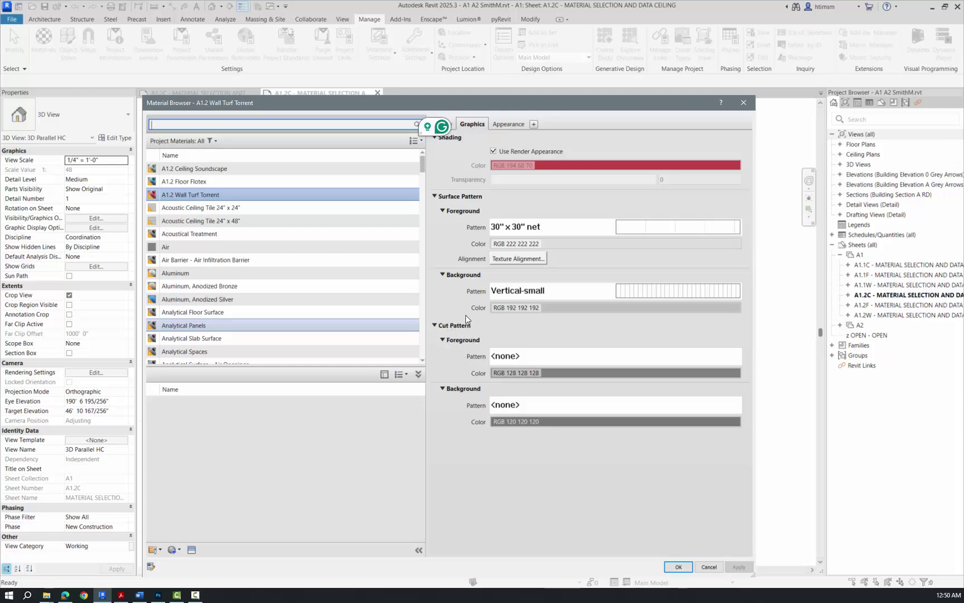
pyautogui.click(511, 124)
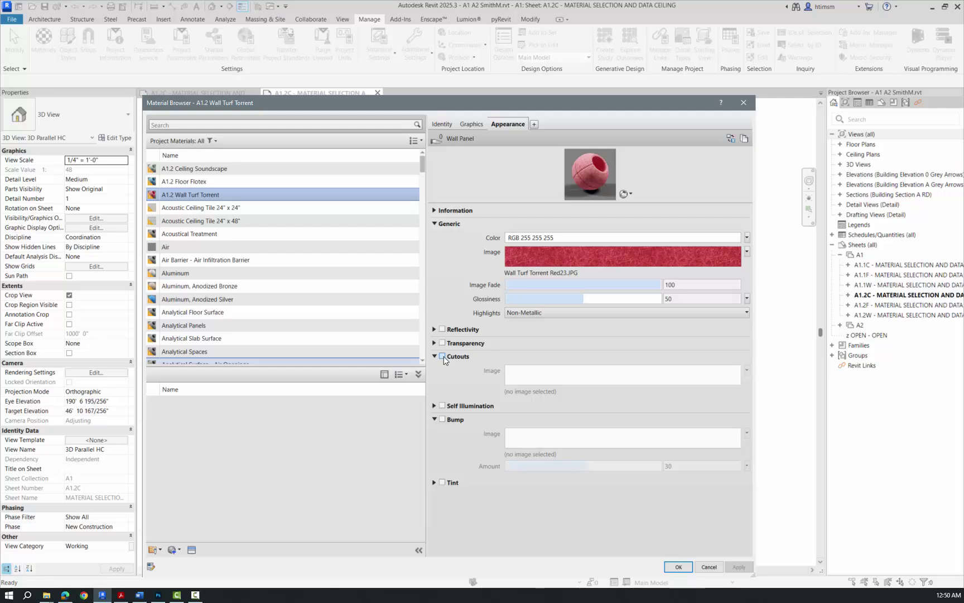
pyautogui.click(443, 356)
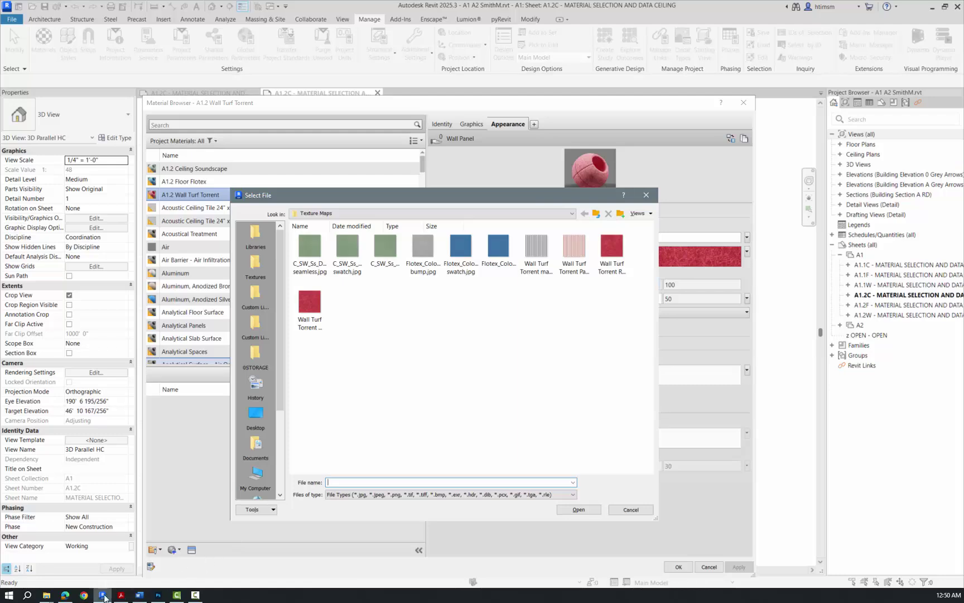
# Switch to the Mats folder in File Explorer, preview clapboard_4in_bump.jpg, and return to Revit's image selection.
pyautogui.moveTo(46, 595)
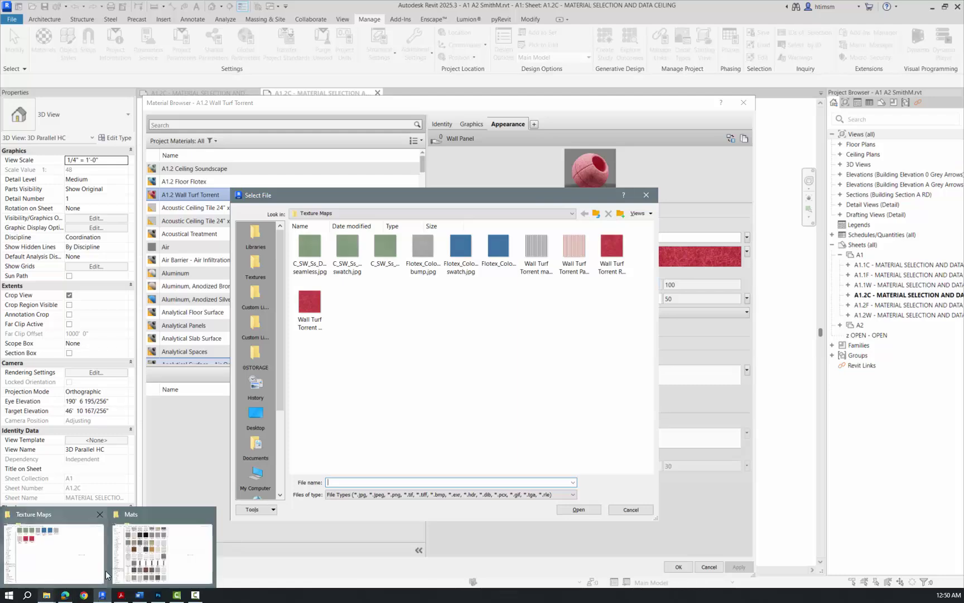
pyautogui.click(158, 552)
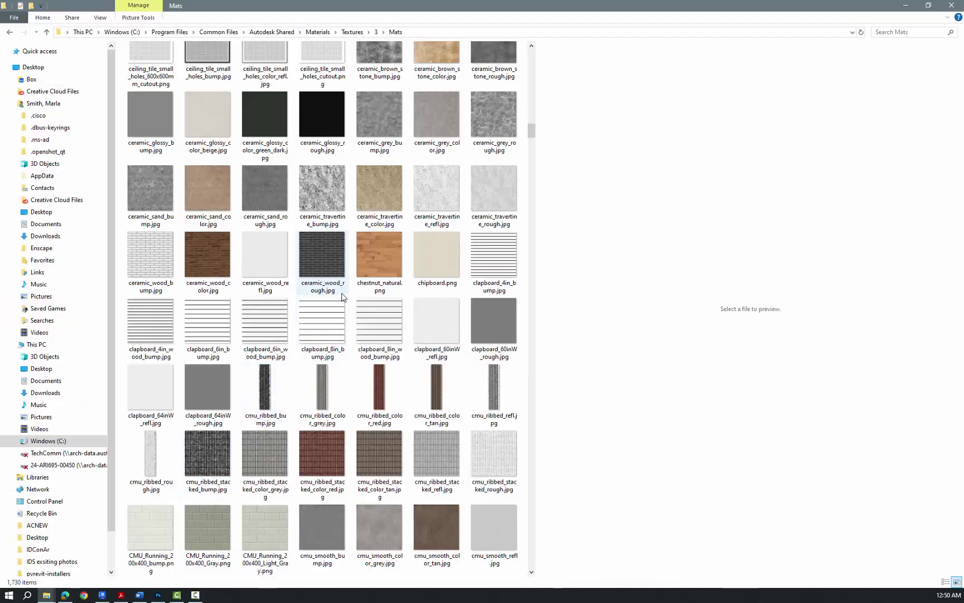
pyautogui.moveTo(342, 297)
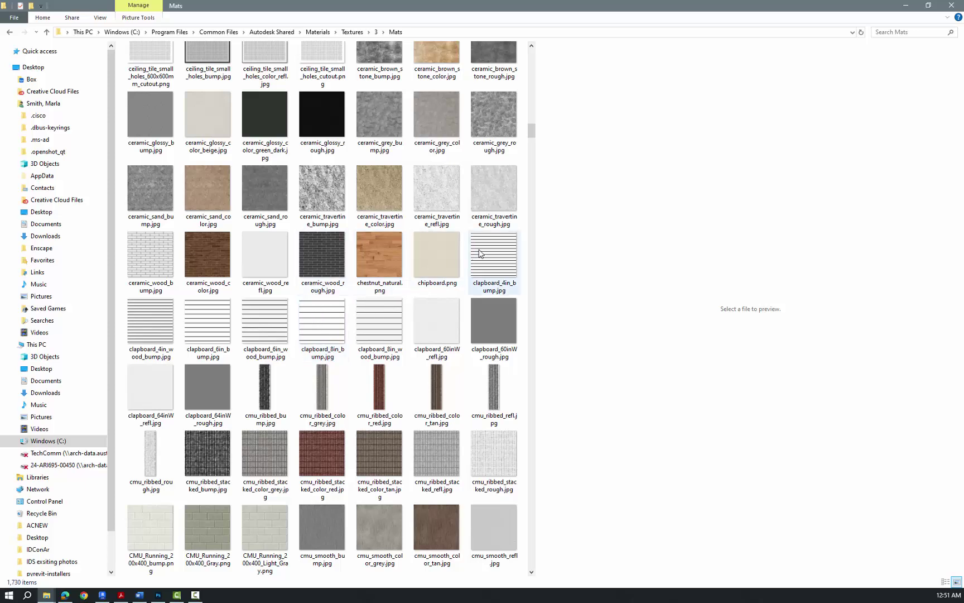
pyautogui.click(486, 256)
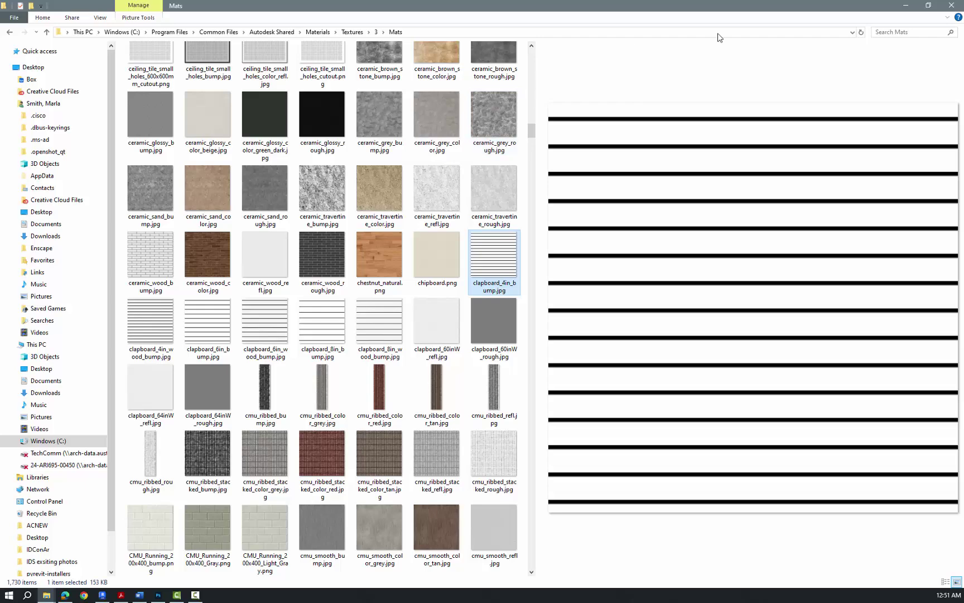
pyautogui.click(906, 5)
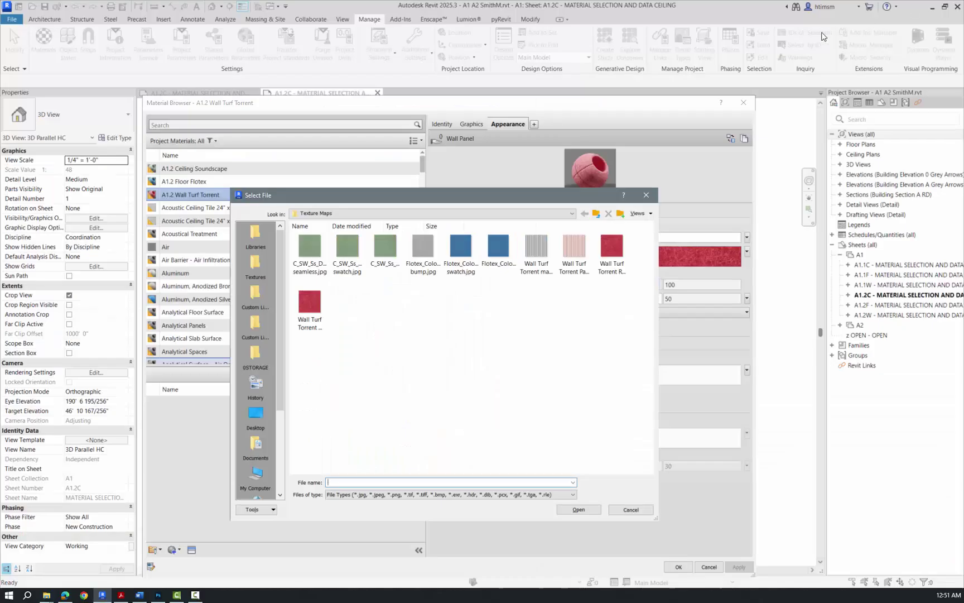
# Load clapboard_4in_bump.jpg from the Textures library's 3 > Mats folder as the material's cutout image.
pyautogui.click(255, 265)
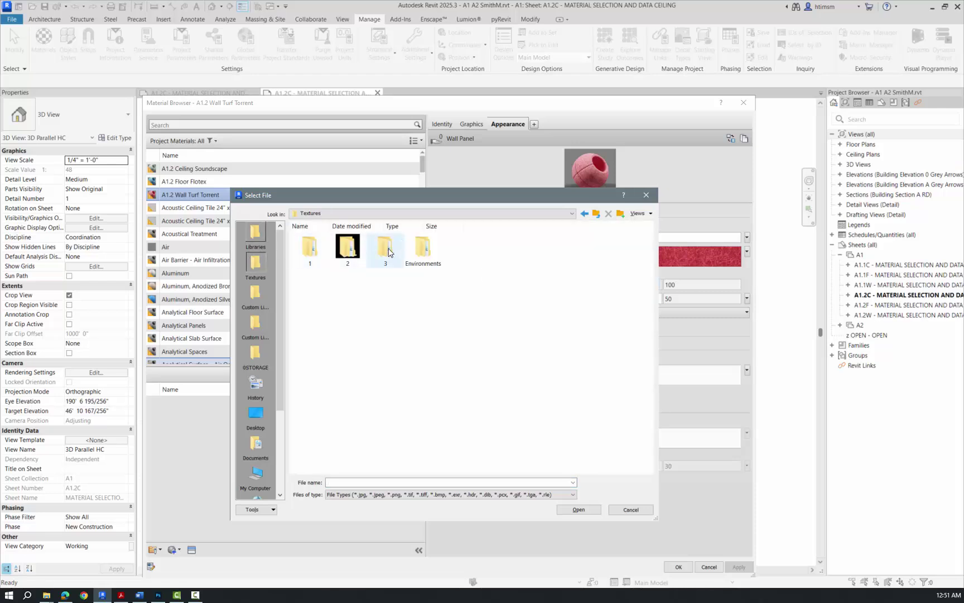
pyautogui.click(389, 214)
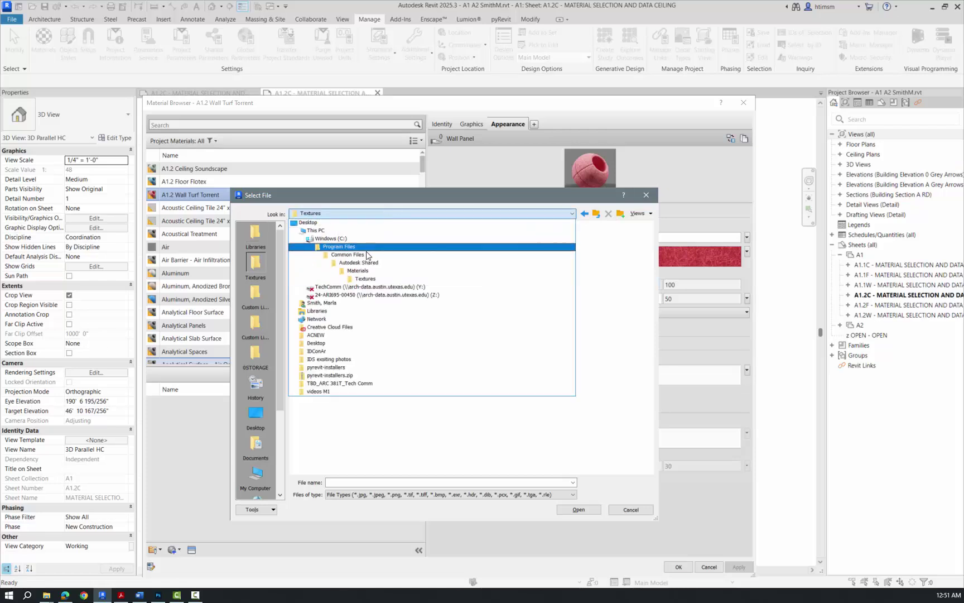
pyautogui.click(366, 279)
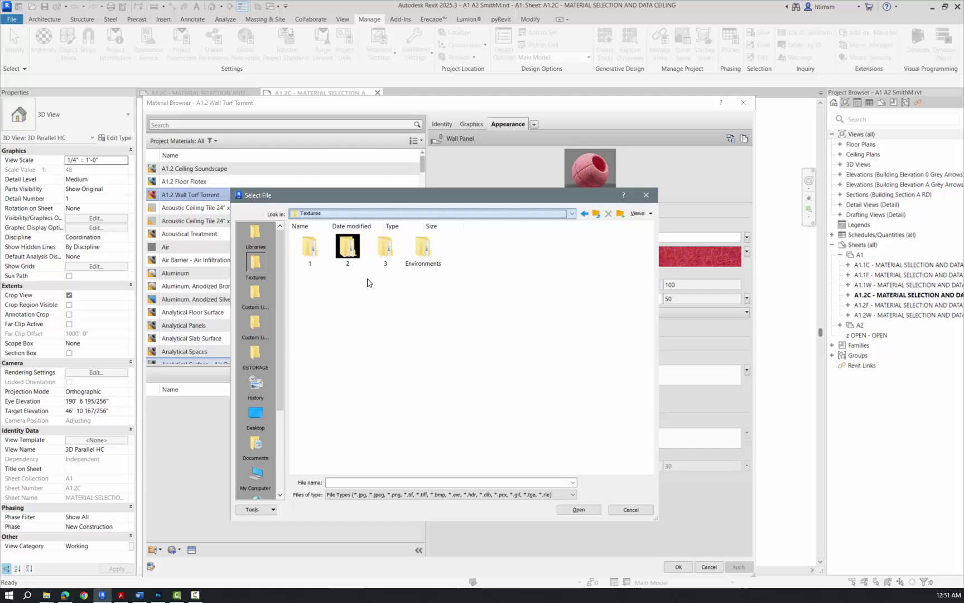
pyautogui.doubleClick(389, 253)
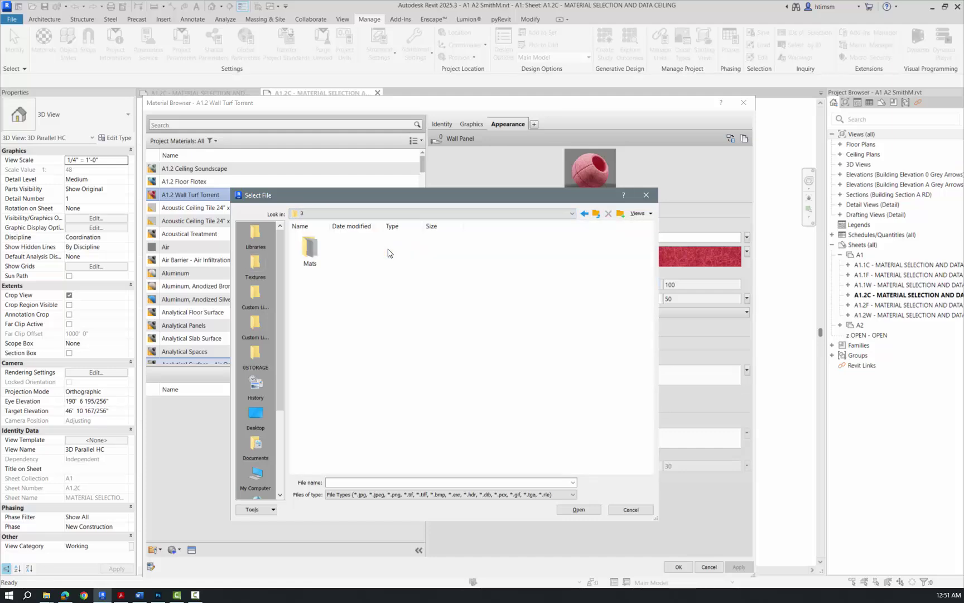
pyautogui.doubleClick(311, 250)
pyautogui.scroll(-10, 461, 336)
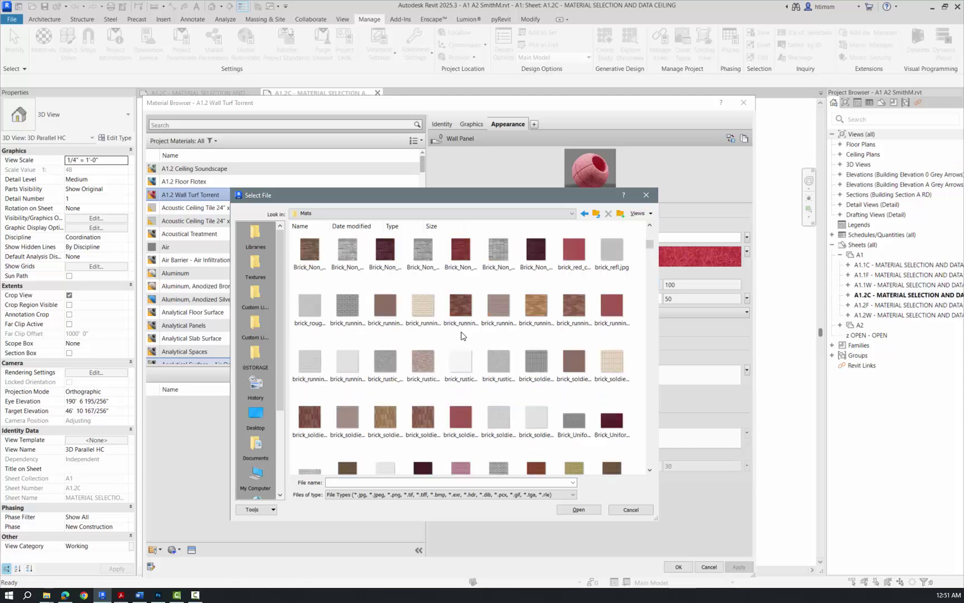
pyautogui.scroll(-5, 461, 336)
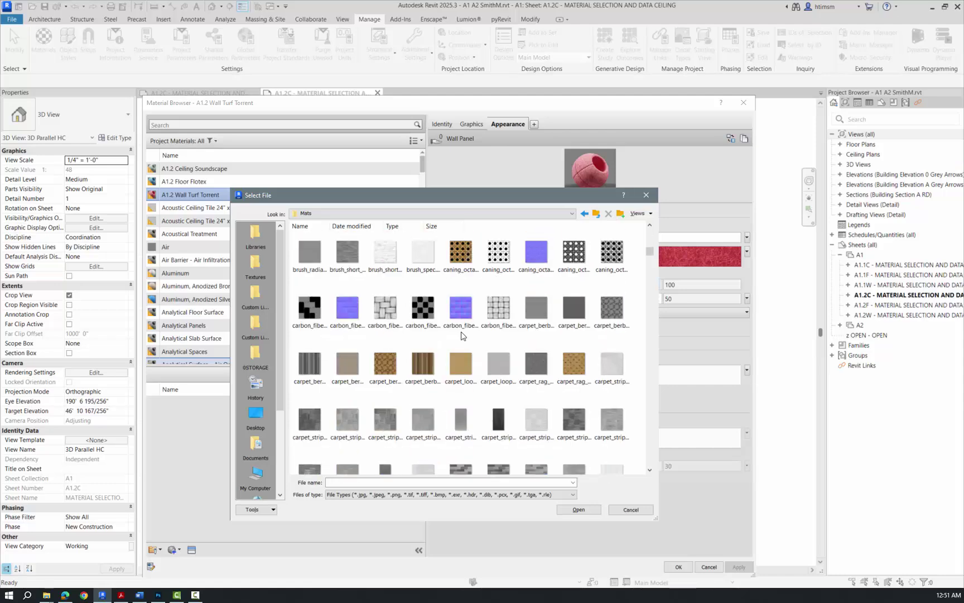
pyautogui.scroll(-5, 461, 336)
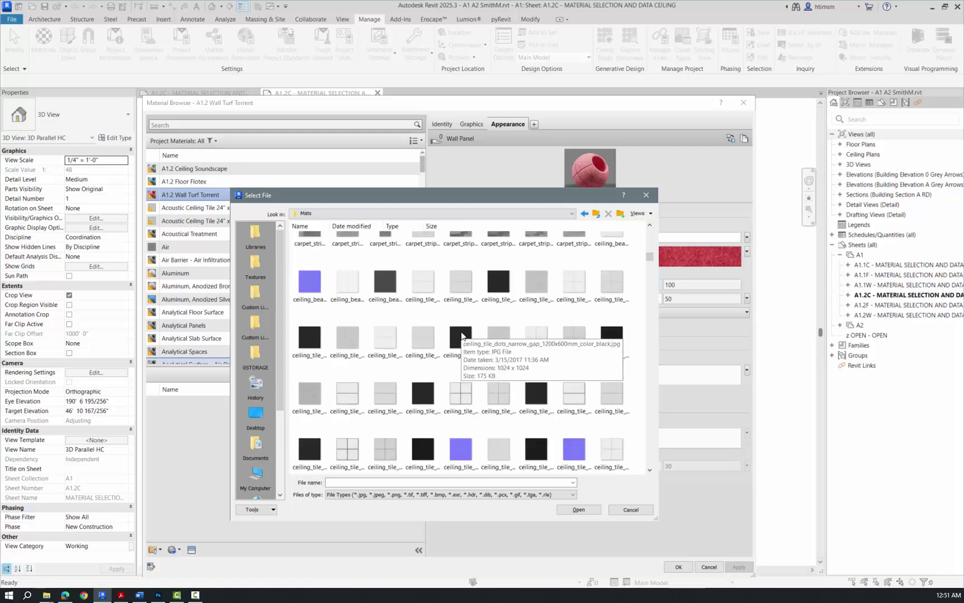
pyautogui.scroll(-5, 461, 336)
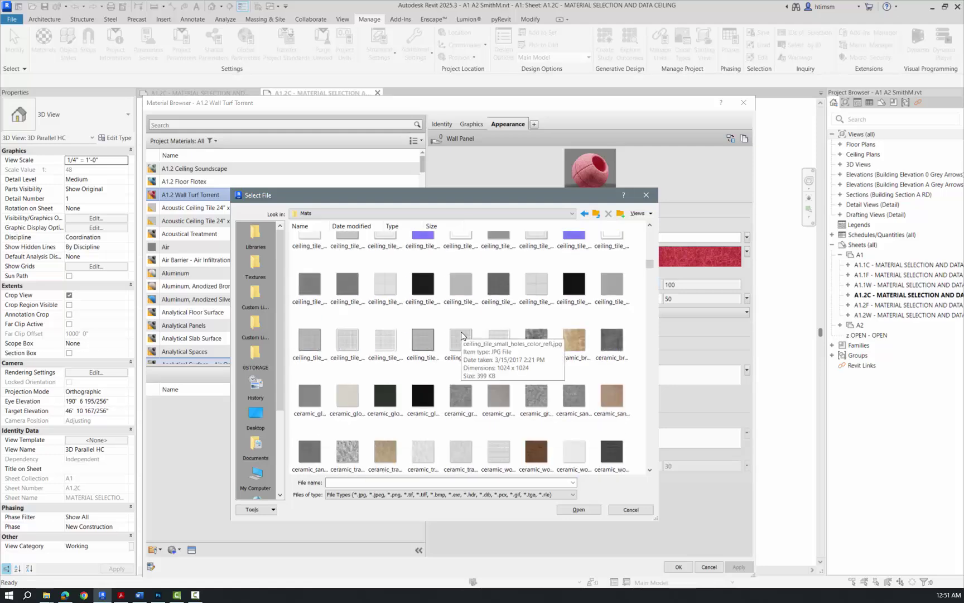
pyautogui.scroll(-3, 461, 336)
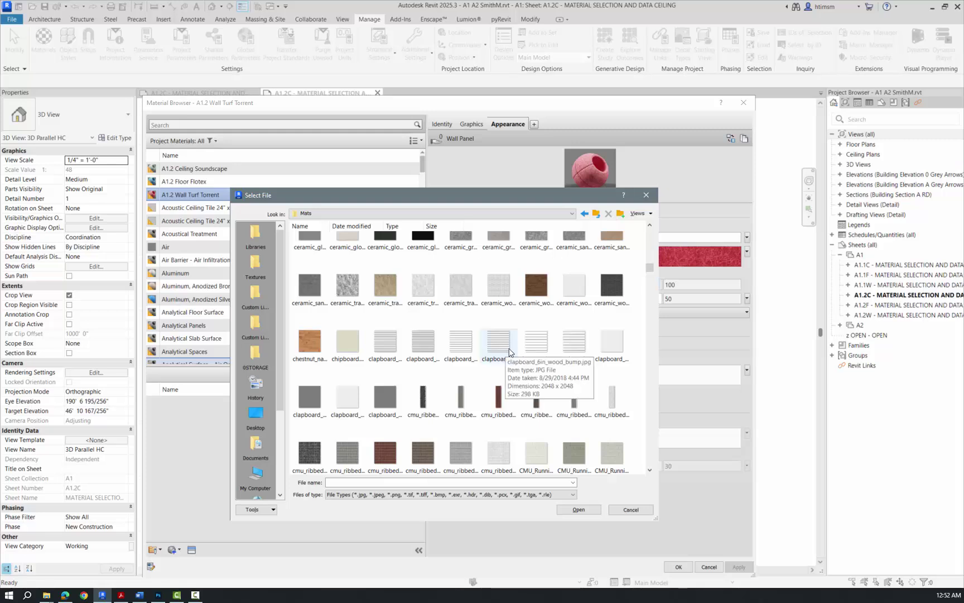
pyautogui.click(394, 347)
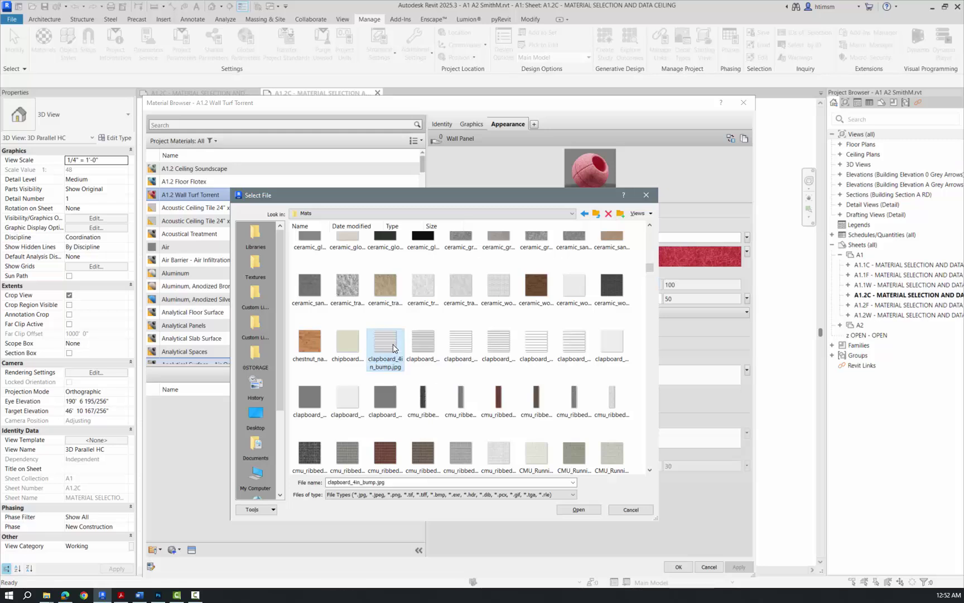
pyautogui.click(579, 510)
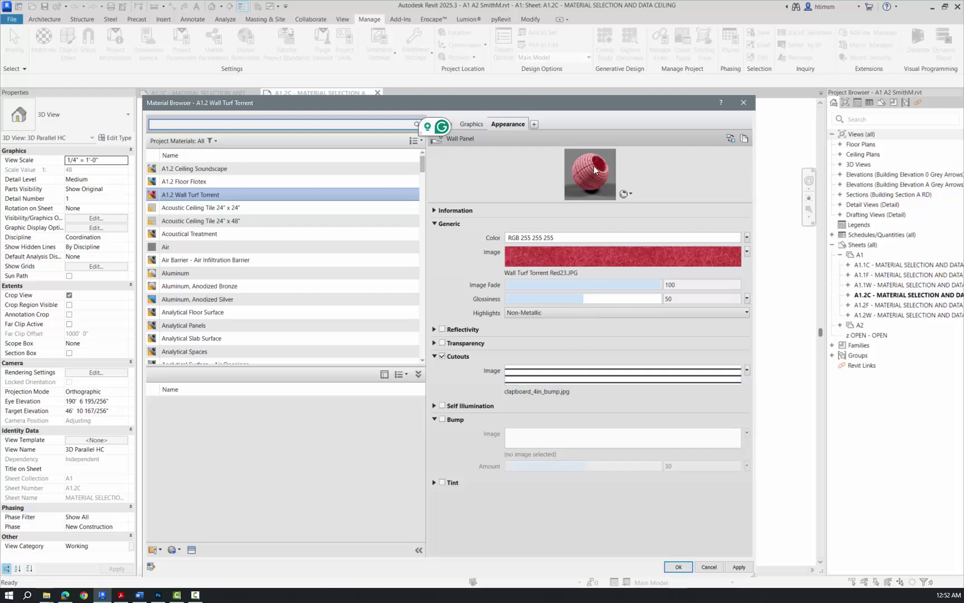
# Invert the cutout texture image, set its sample size to 30", and accept the material changes.
pyautogui.click(578, 381)
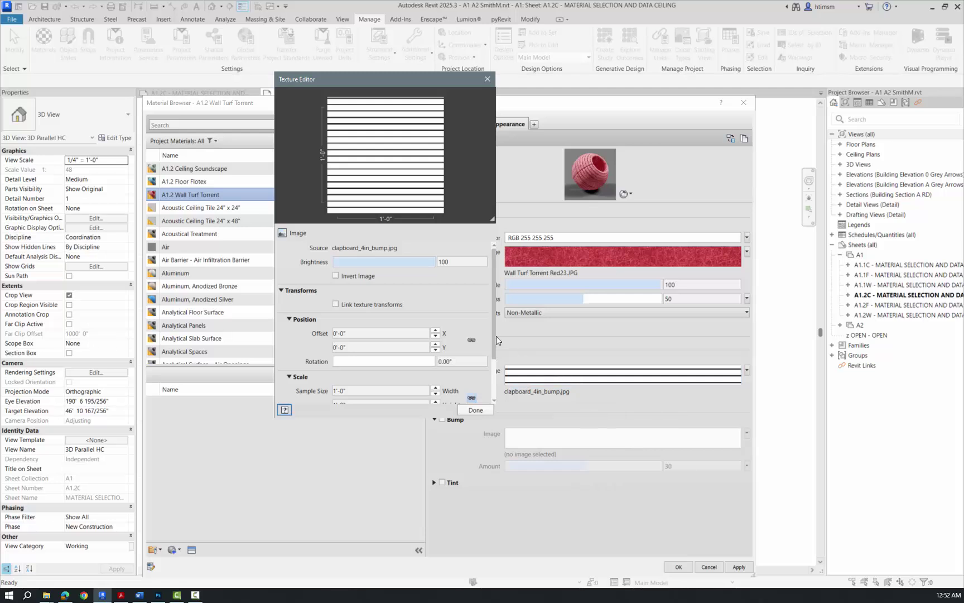
pyautogui.click(336, 276)
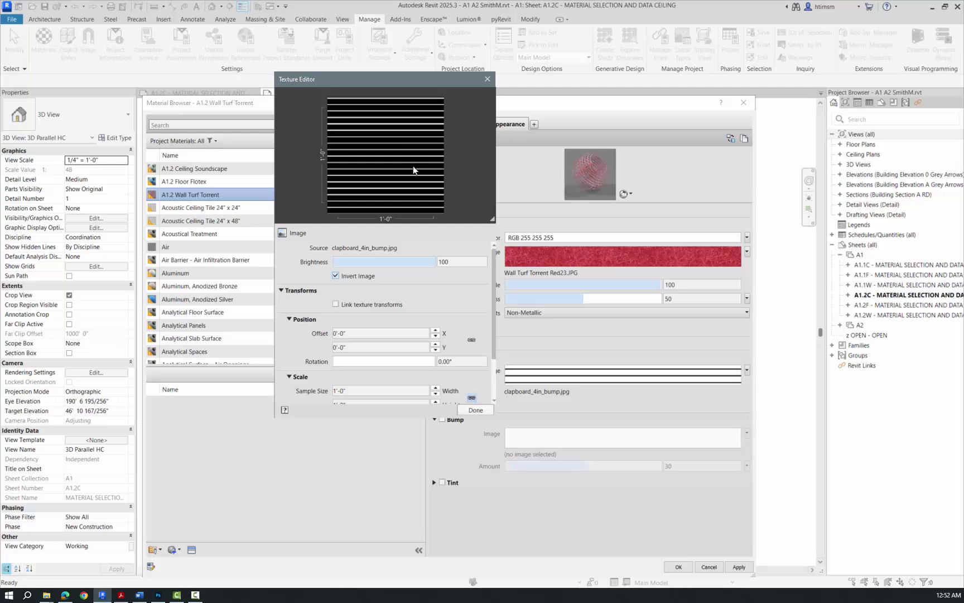
pyautogui.click(362, 359)
pyautogui.click(367, 390)
pyautogui.doubleClick(367, 389)
pyautogui.write('30"')
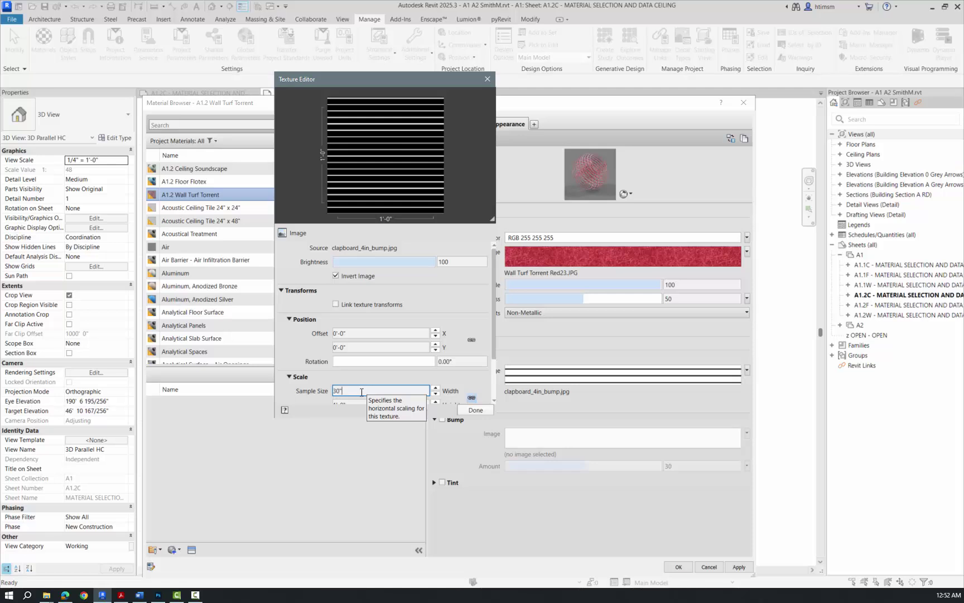
pyautogui.press('Tab')
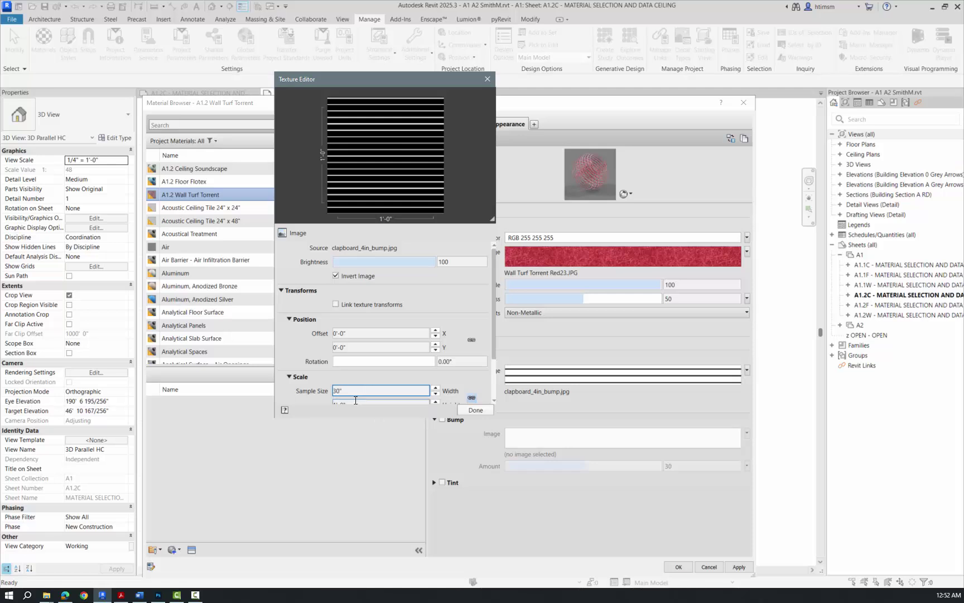
pyautogui.click(464, 408)
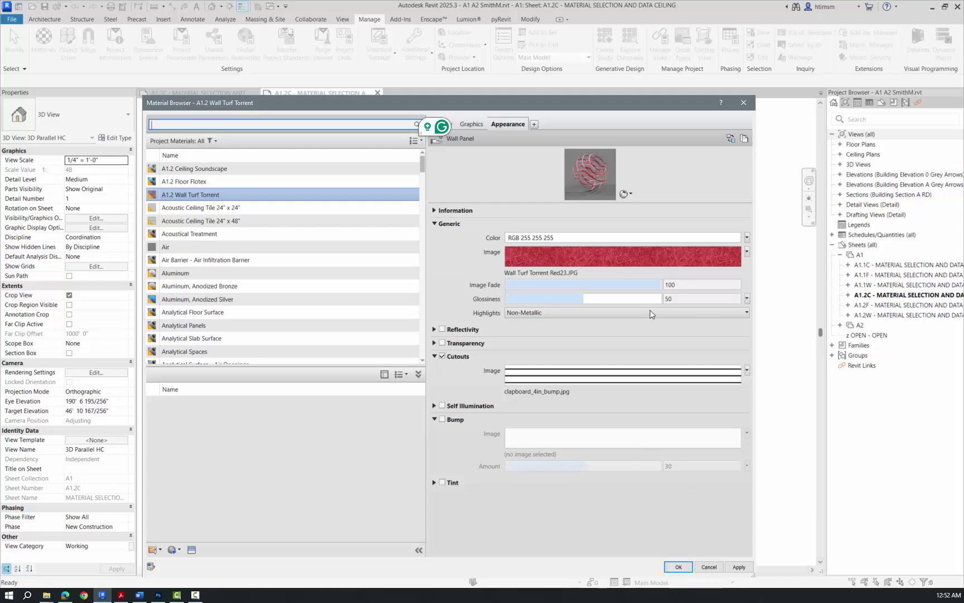
pyautogui.click(677, 567)
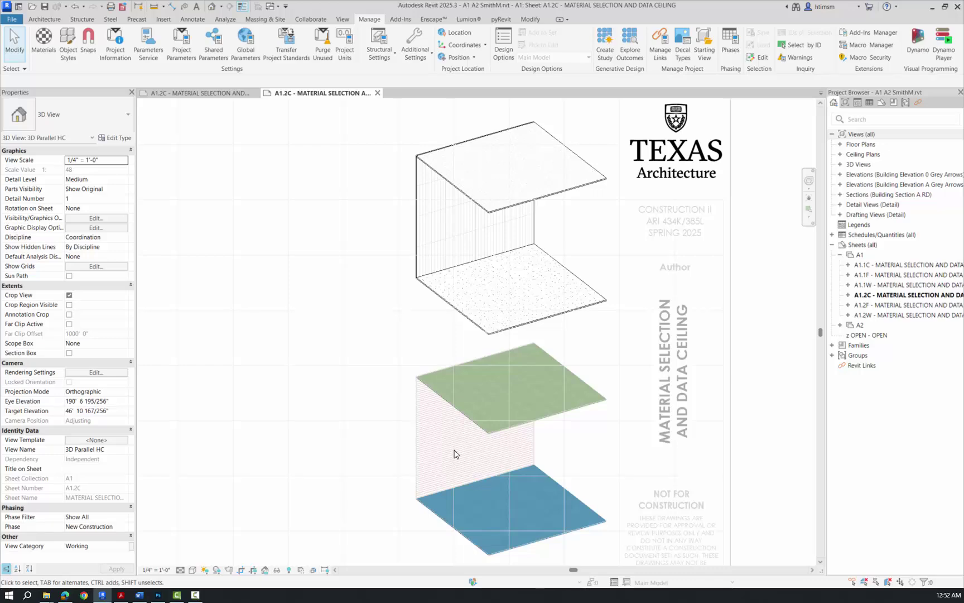
# Reopen the A1.2 Wall Turf Torrent cutout texture and set its rotation to 90°.
pyautogui.click(44, 41)
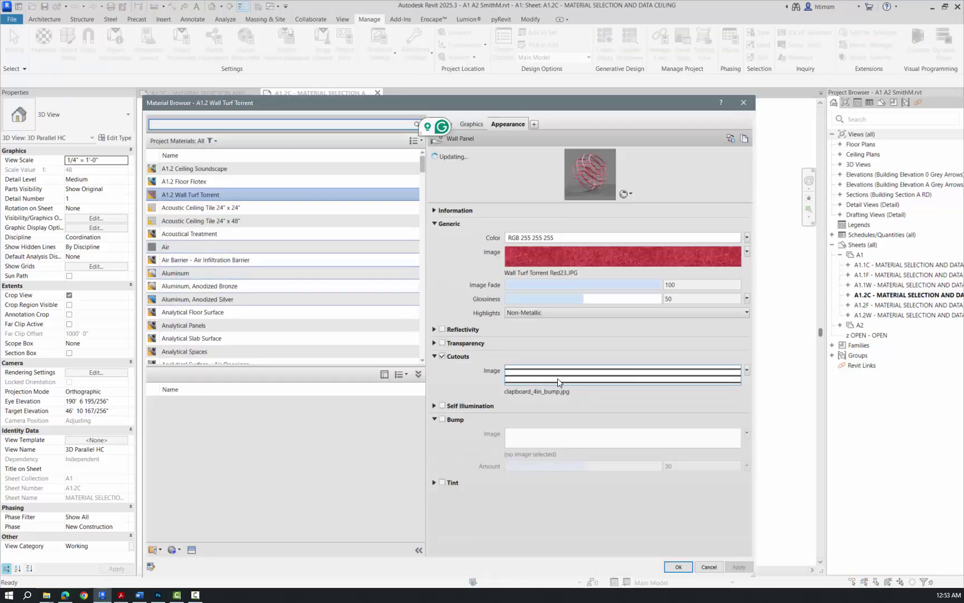
pyautogui.click(558, 382)
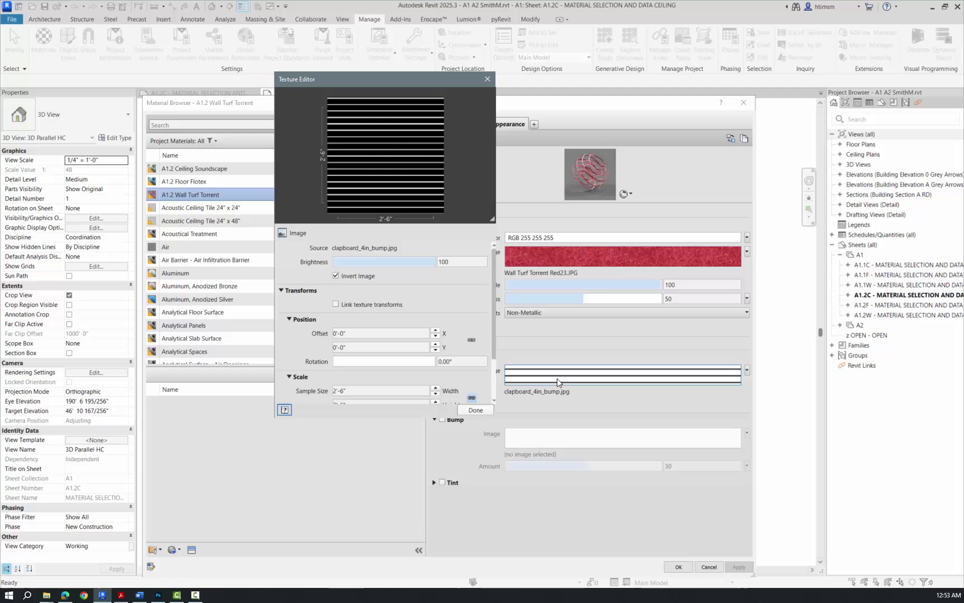
pyautogui.doubleClick(453, 361)
pyautogui.write('9')
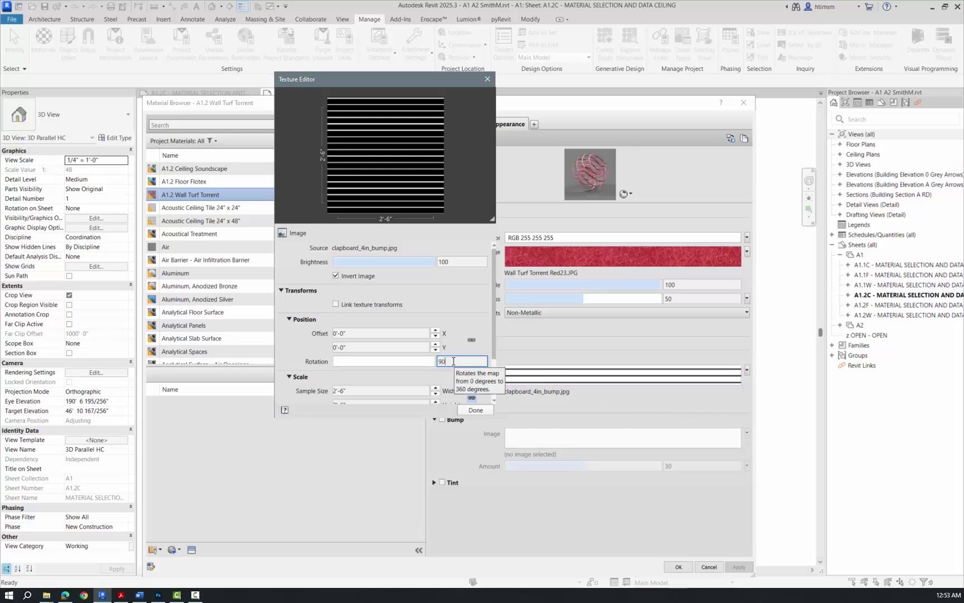
pyautogui.write('0')
pyautogui.press('Tab')
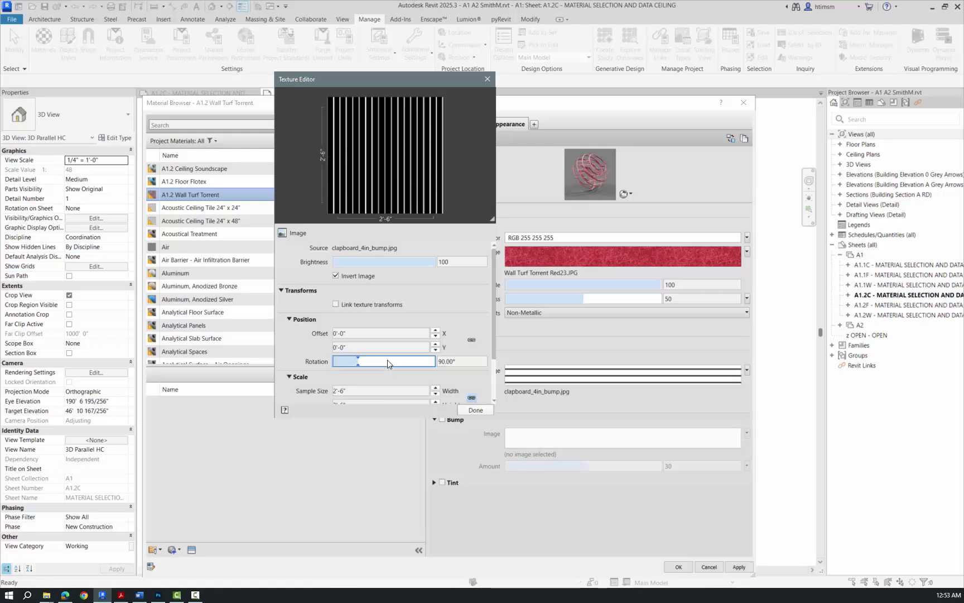
pyautogui.click(479, 411)
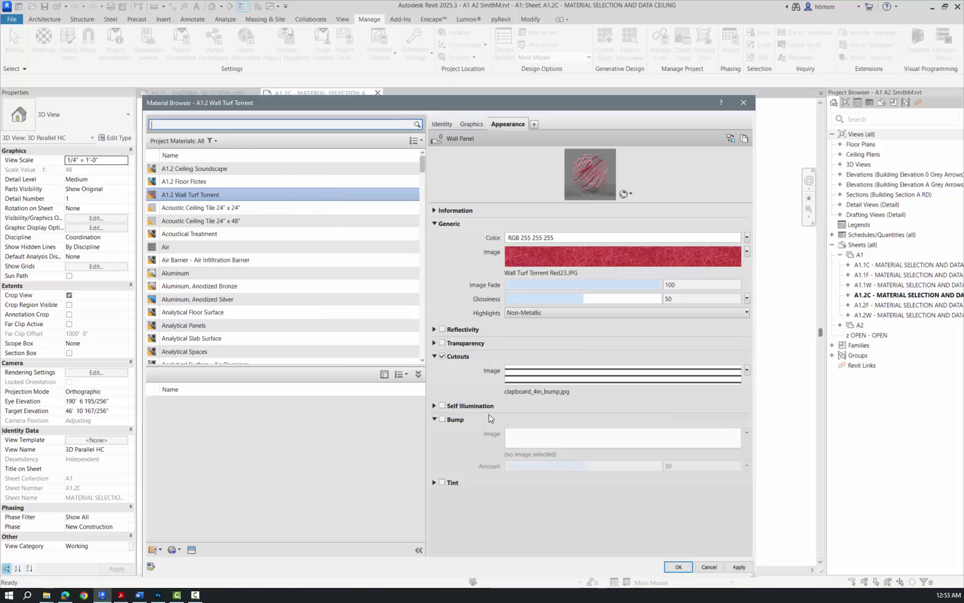
# Accept the material changes, and open the Custom Fills drafting view to examine its vertical line pattern before closing it.
pyautogui.click(684, 567)
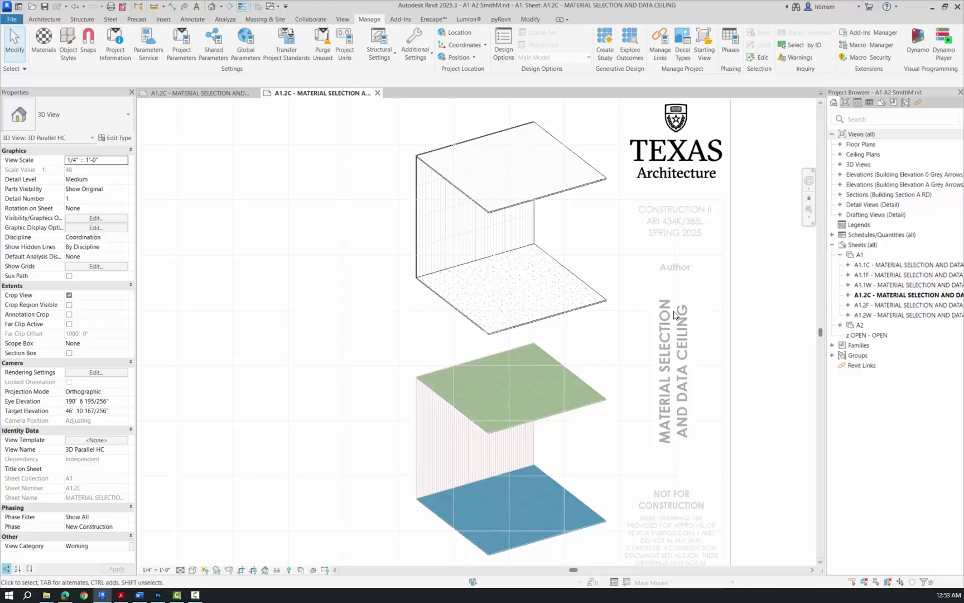
pyautogui.click(841, 215)
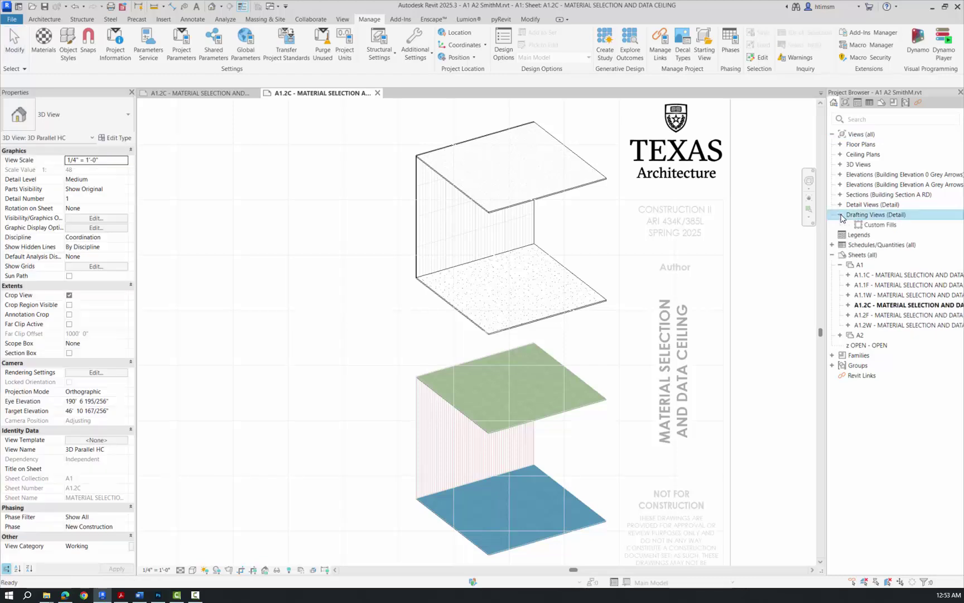
pyautogui.doubleClick(874, 226)
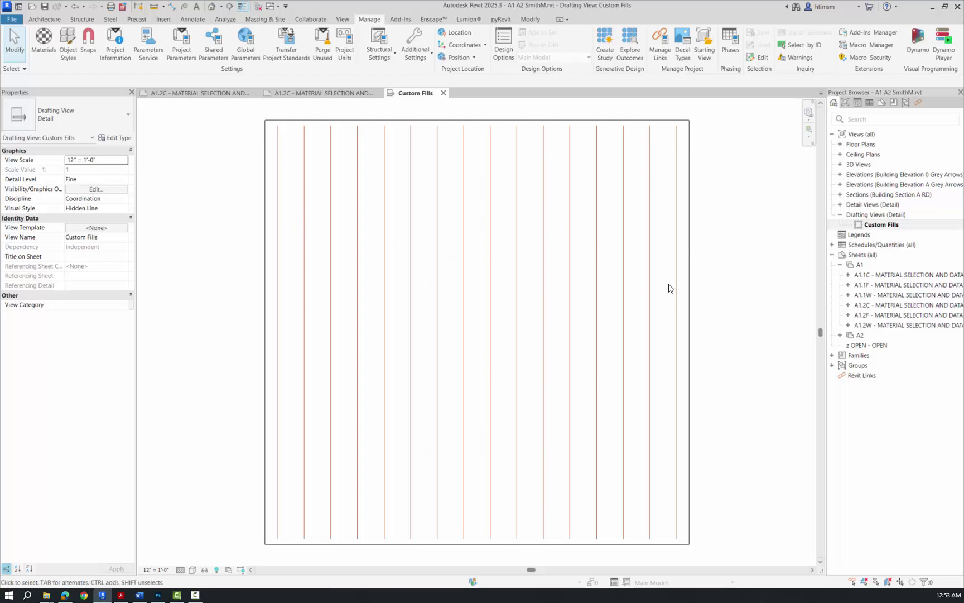
pyautogui.click(443, 93)
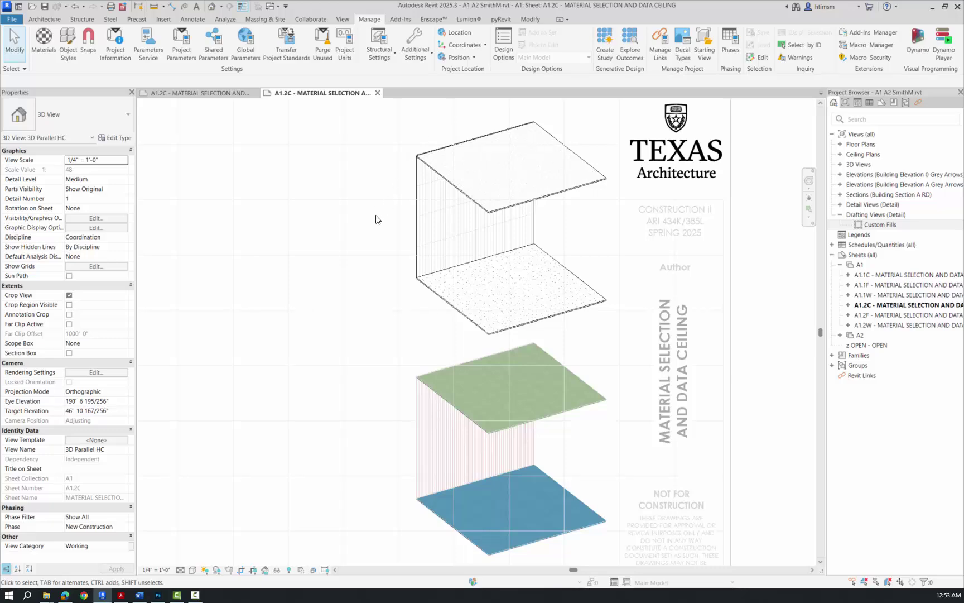
# Replace the A1.2 Wall Turf Torrent cutout image with Wall Turf Torrent mask 30x30in.jpg from 0STORAGE > IDCON > Lectures > A1 > Revit > Texture Maps.
pyautogui.click(44, 40)
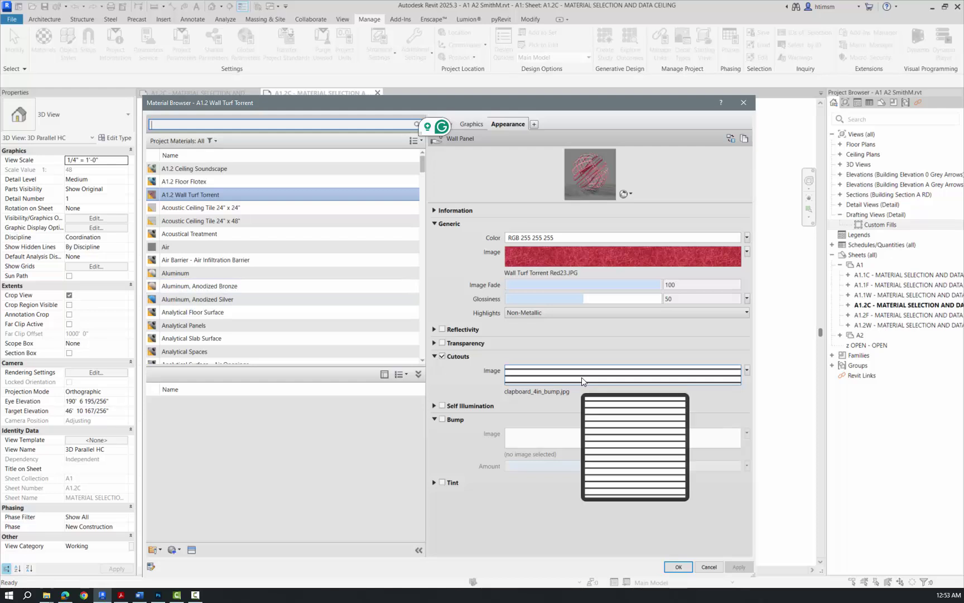
pyautogui.click(581, 381)
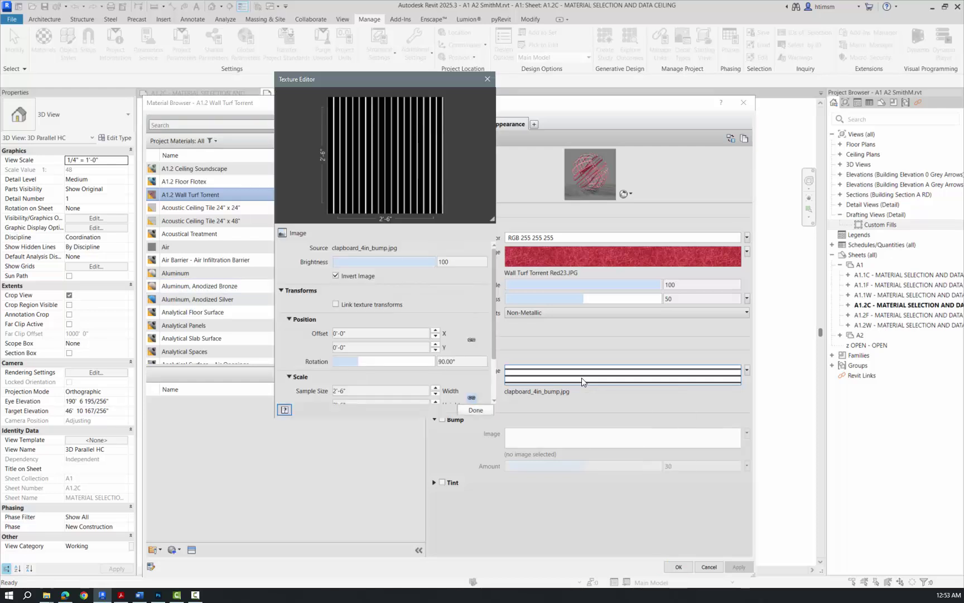
pyautogui.click(476, 409)
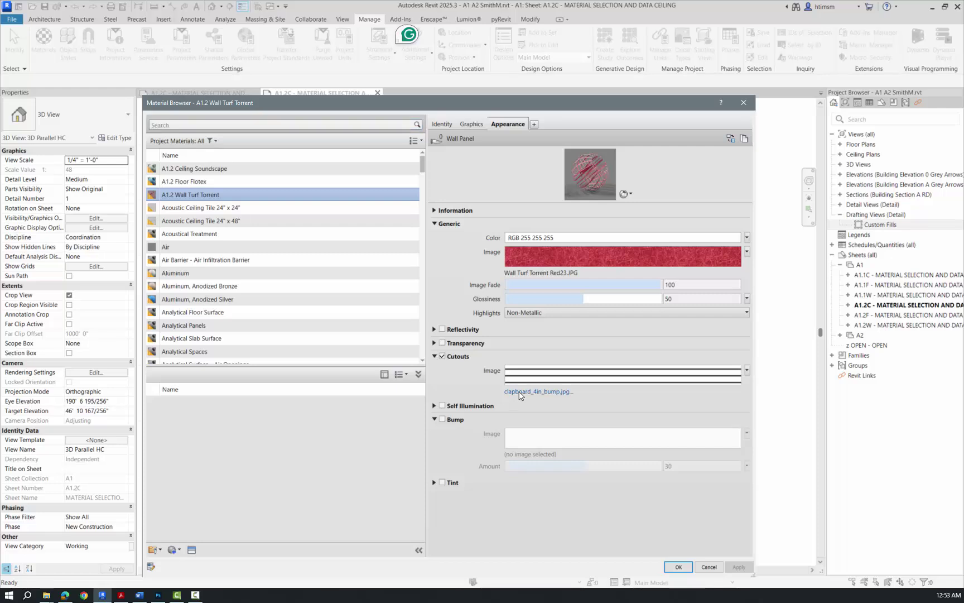
pyautogui.click(519, 391)
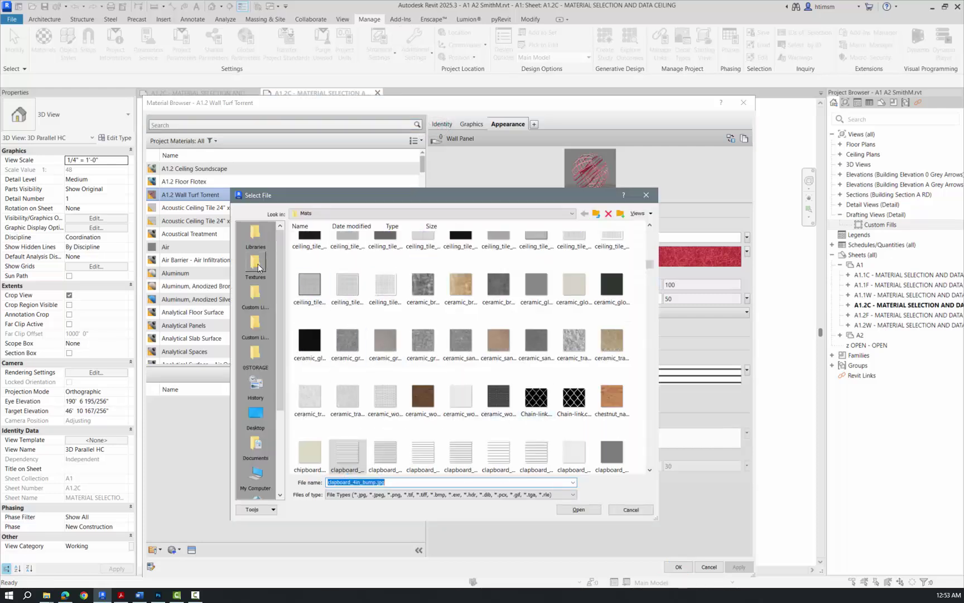
pyautogui.click(256, 353)
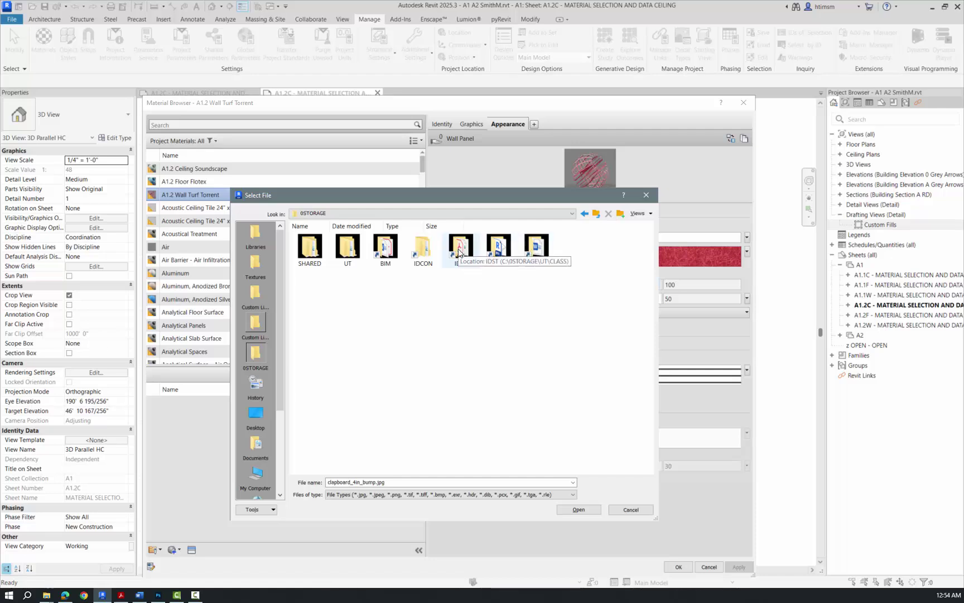
pyautogui.doubleClick(424, 250)
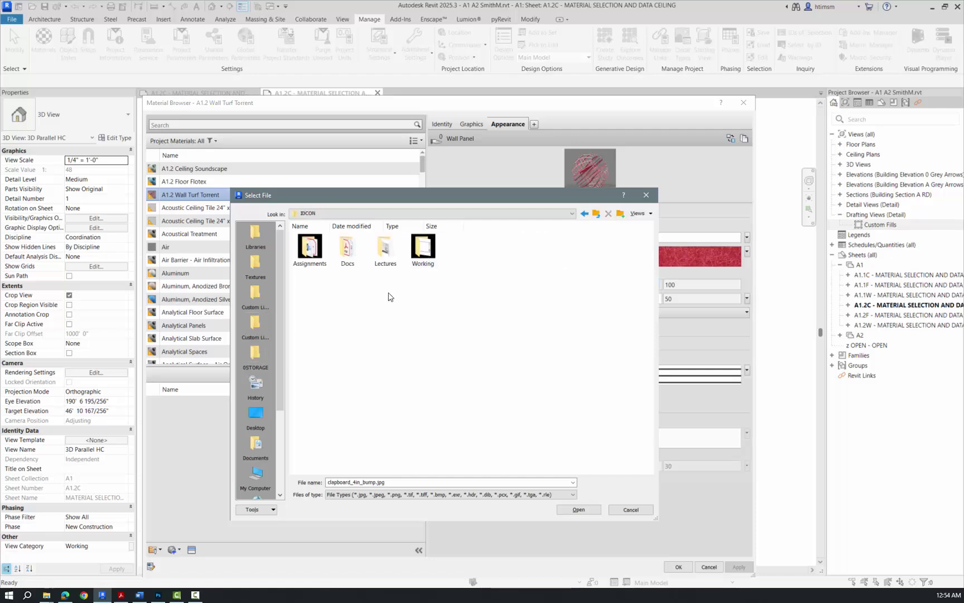
pyautogui.doubleClick(385, 248)
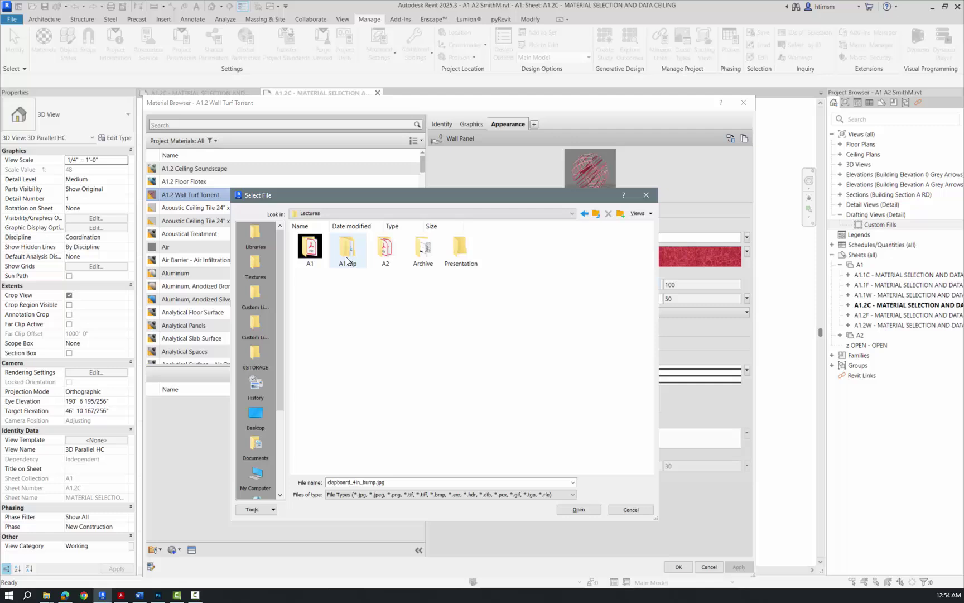
pyautogui.doubleClick(310, 247)
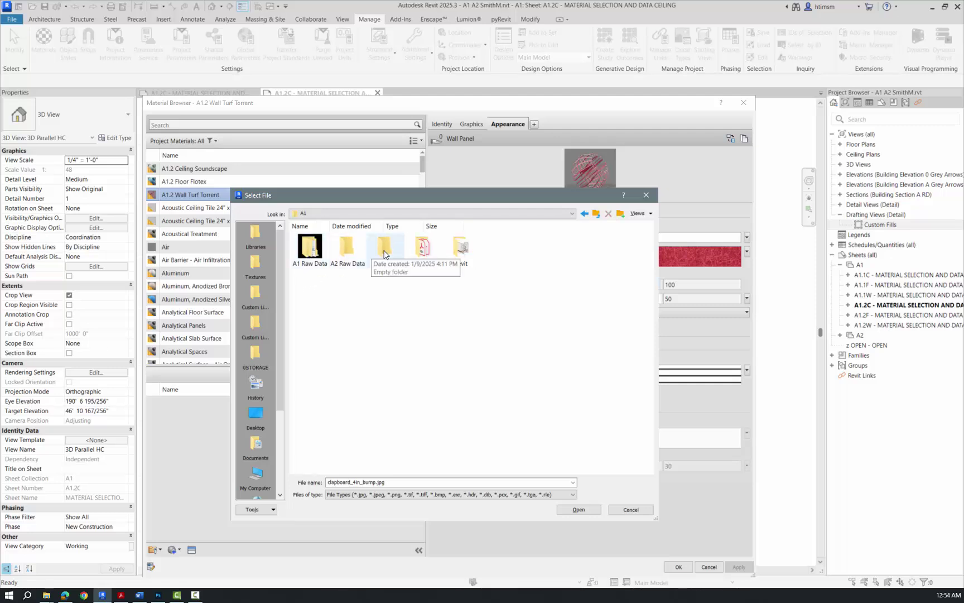
pyautogui.doubleClick(461, 247)
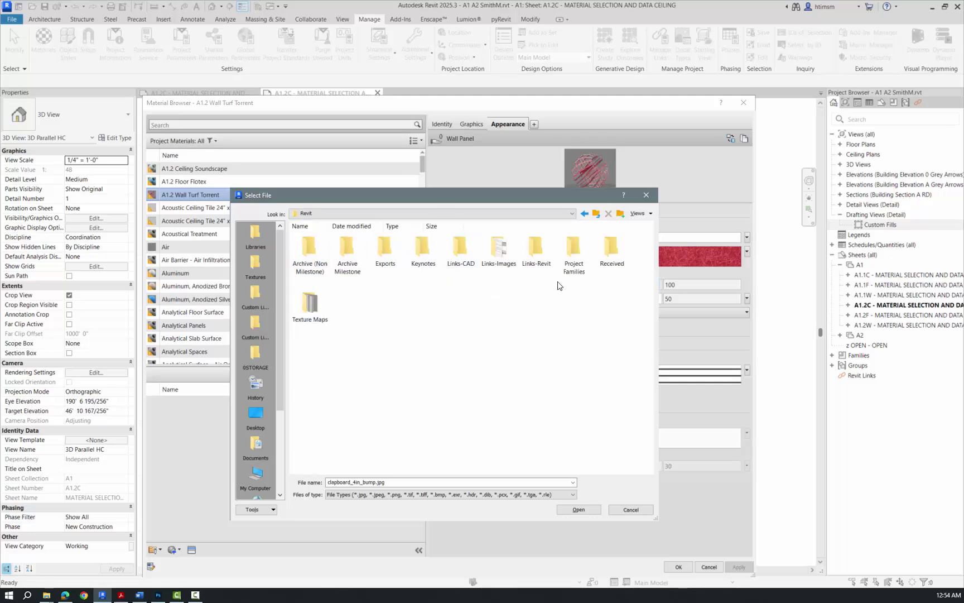
pyautogui.doubleClick(312, 308)
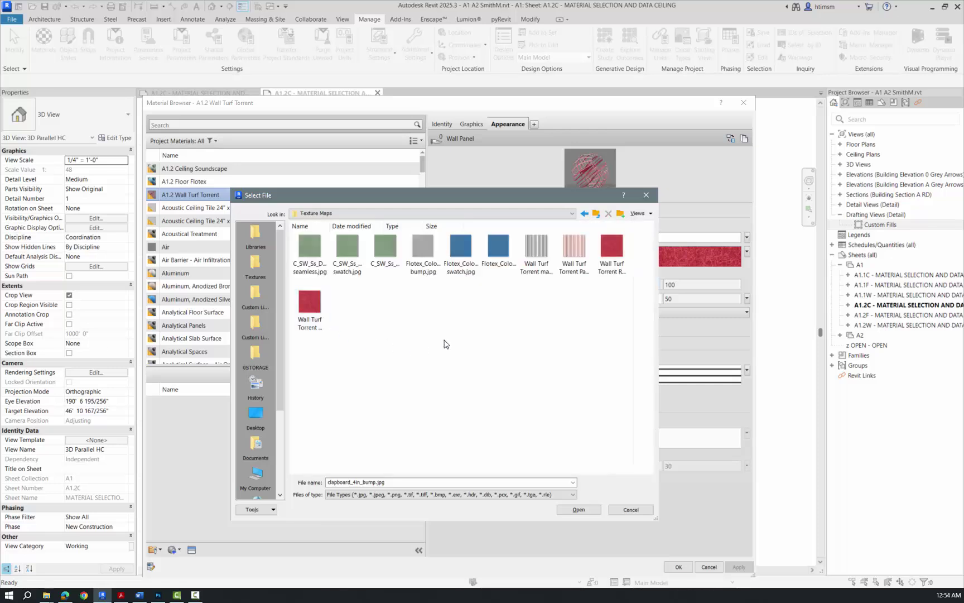
pyautogui.click(538, 247)
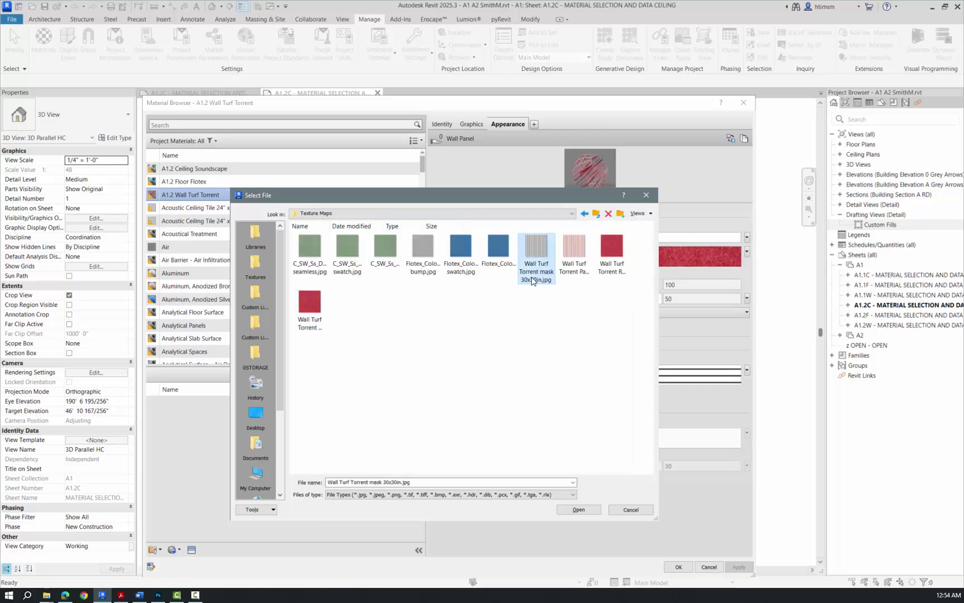
pyautogui.click(579, 509)
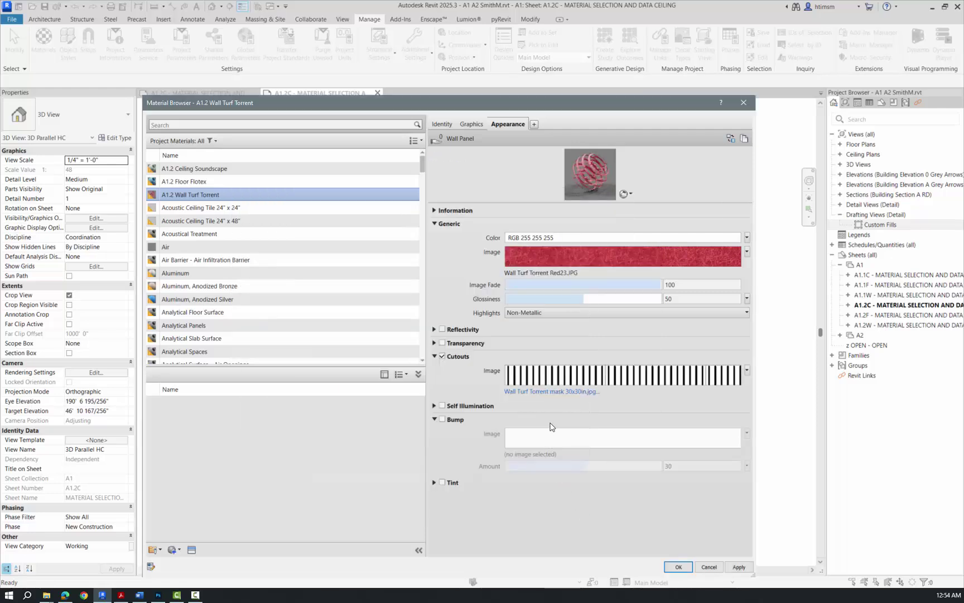
# Change the cutout mask texture's rotation so its slats run vertically on the wall, and accept the material changes.
pyautogui.click(546, 378)
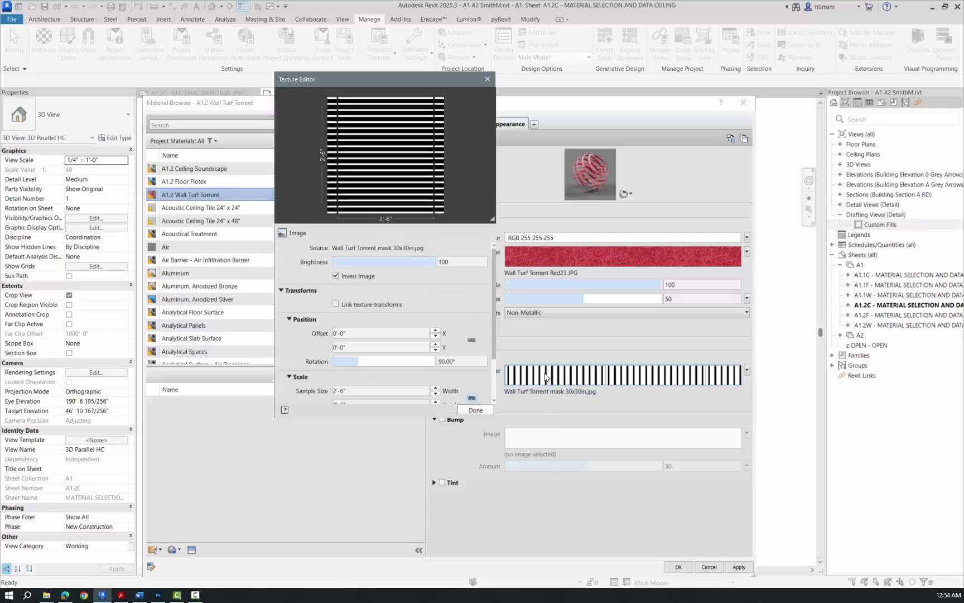
pyautogui.click(360, 361)
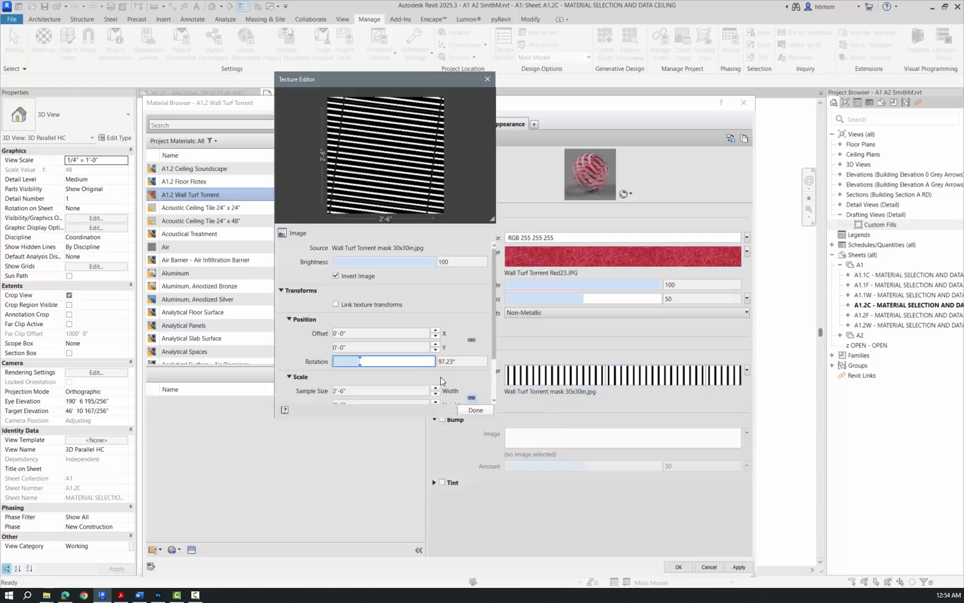
pyautogui.click(436, 361)
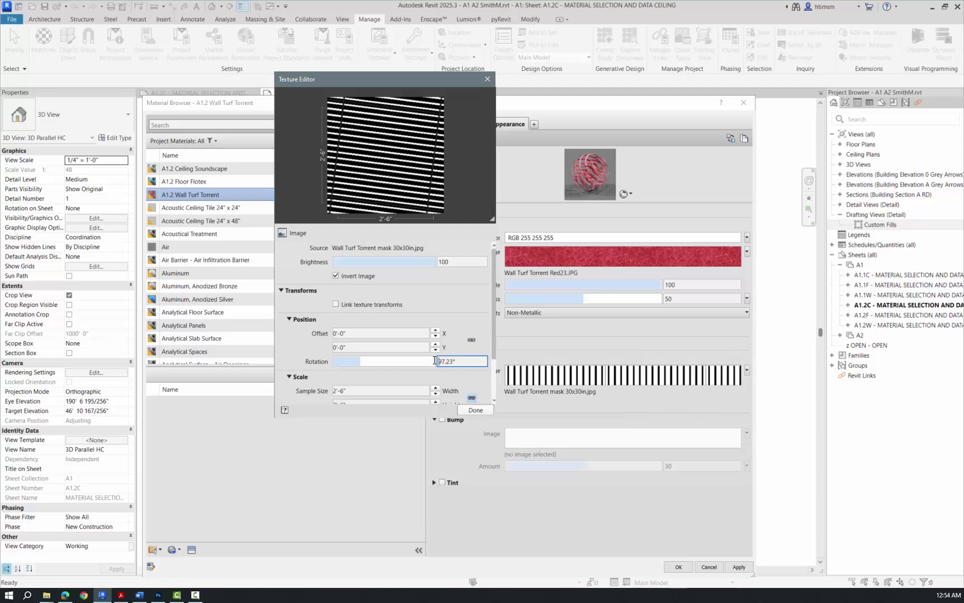
pyautogui.moveTo(437, 361); pyautogui.dragTo(459, 360)
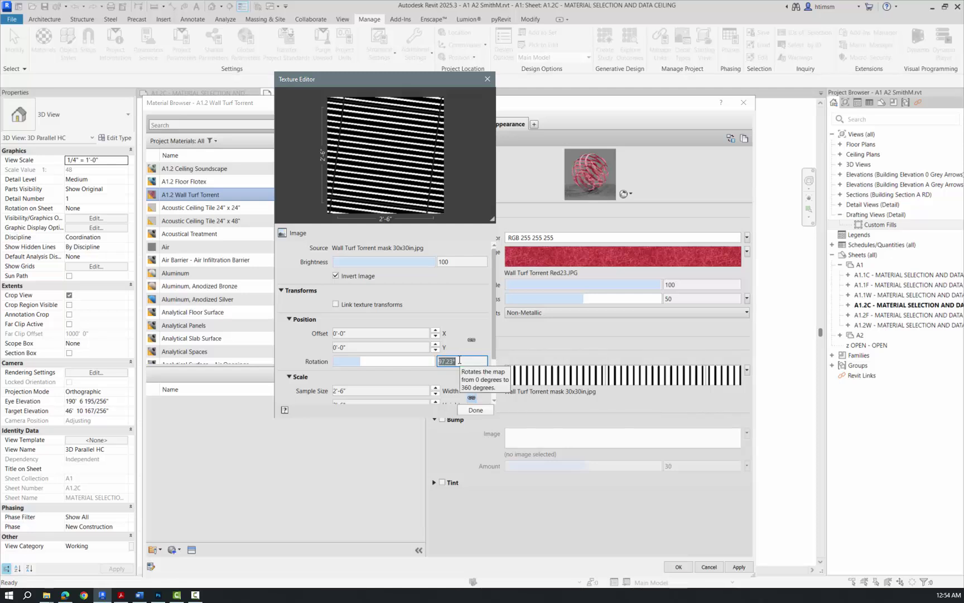
pyautogui.click(480, 411)
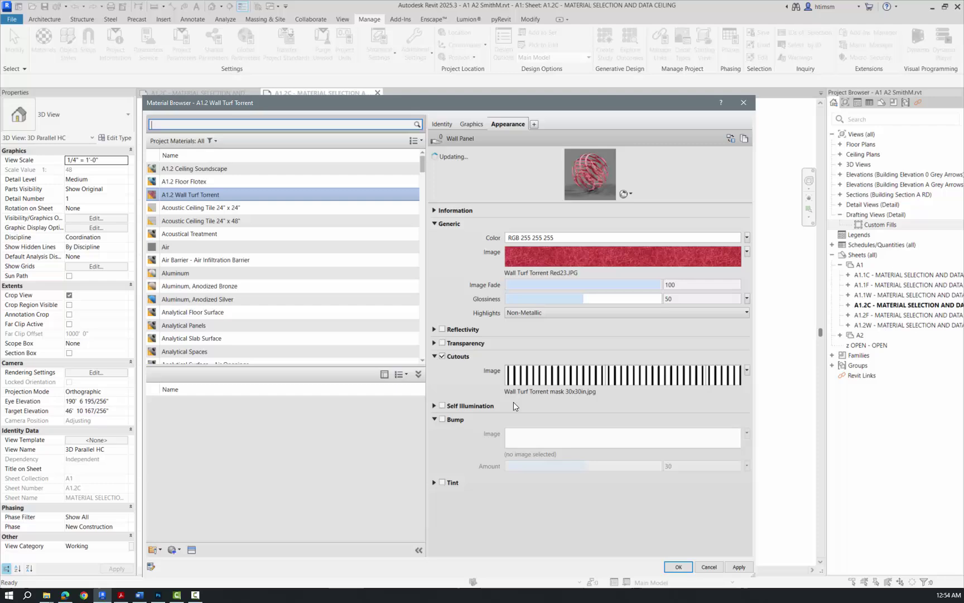
pyautogui.click(679, 566)
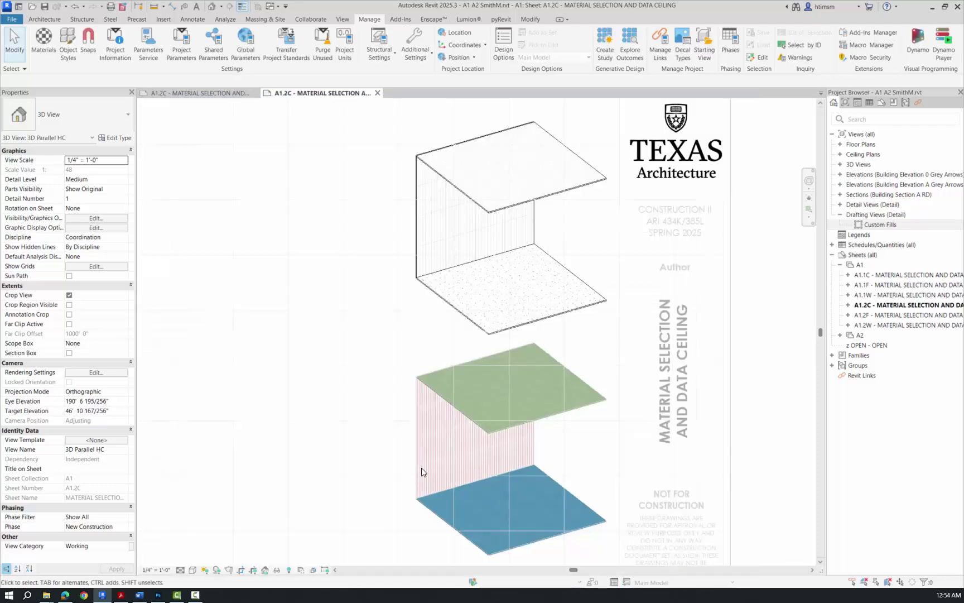
pyautogui.scroll(5, 427, 471)
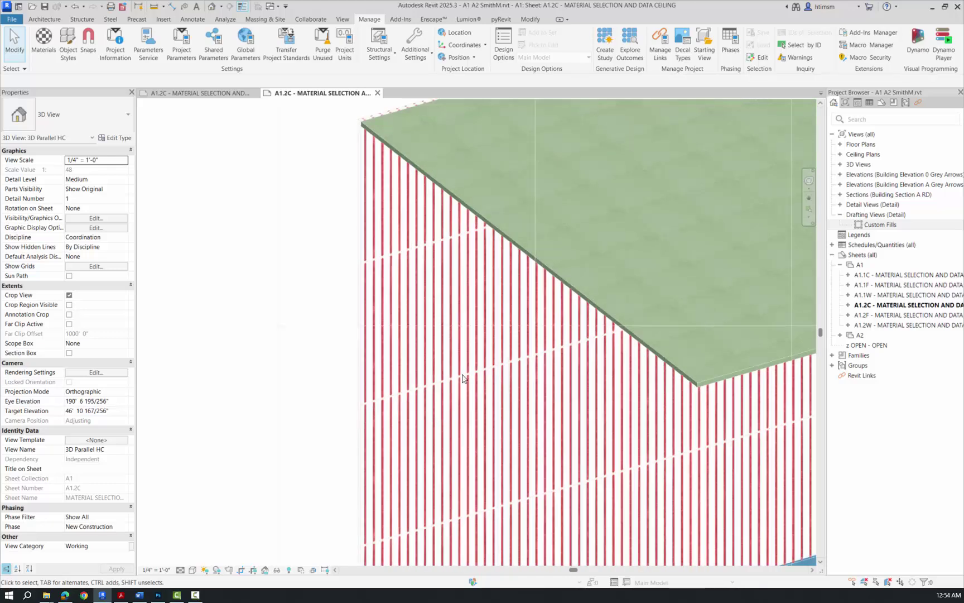
pyautogui.scroll(-5, 444, 333)
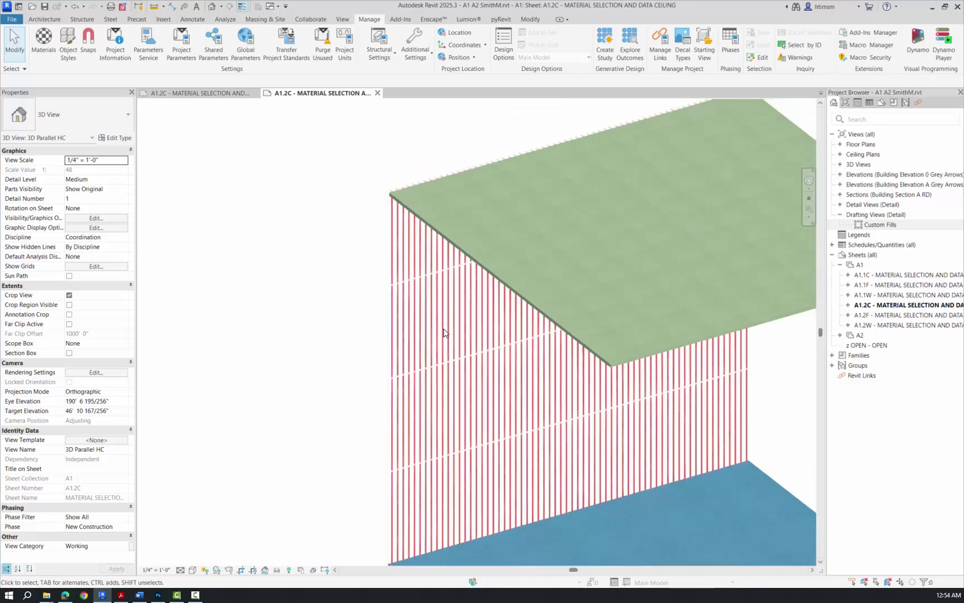
pyautogui.scroll(-6, 359, 393)
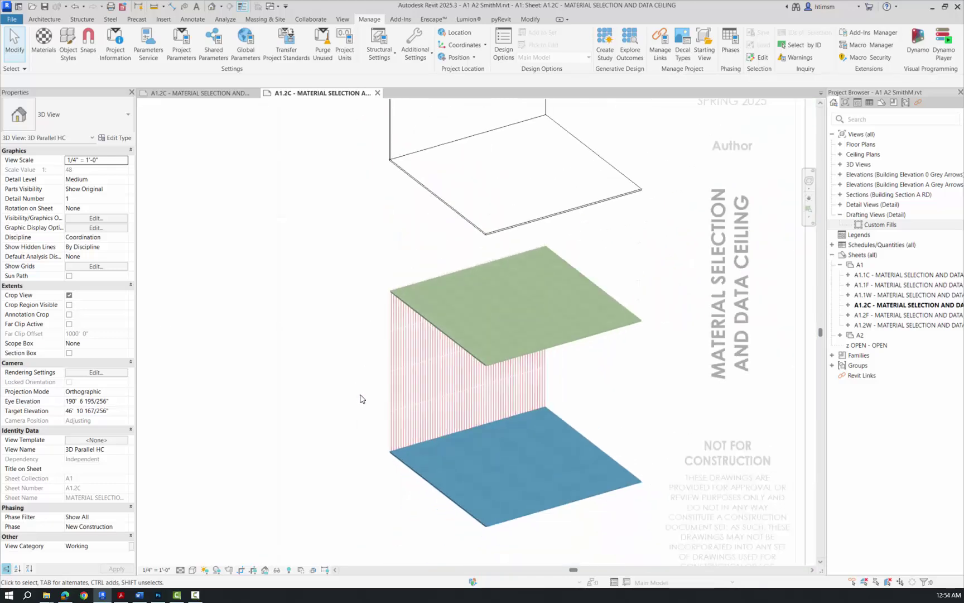